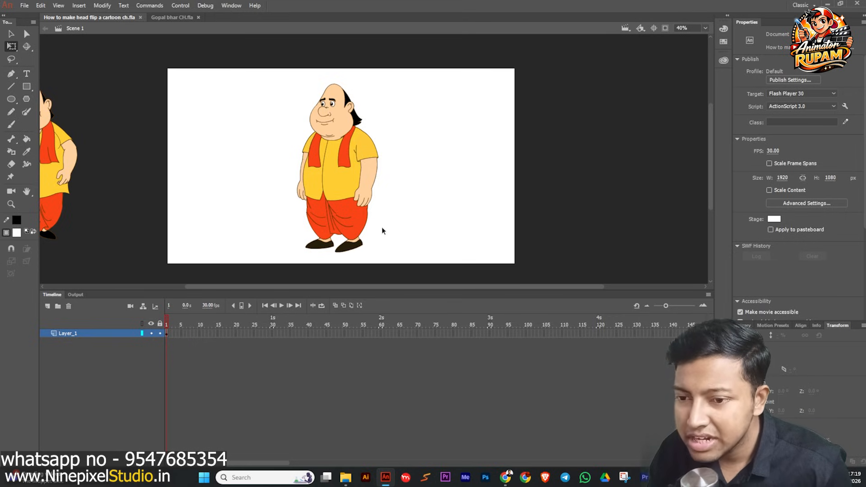
pyautogui.scroll(2, 381, 228)
pyautogui.scroll(-2, 384, 232)
pyautogui.hotkey('ctrl', 's')
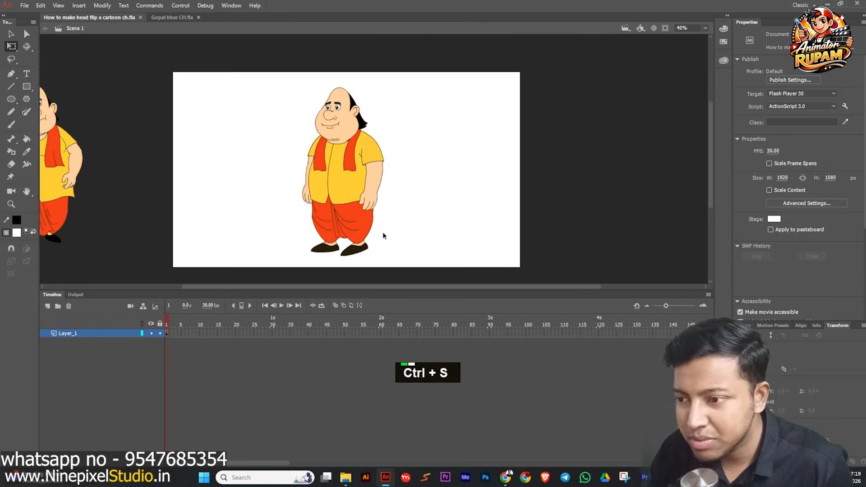
pyautogui.middleClick(383, 204)
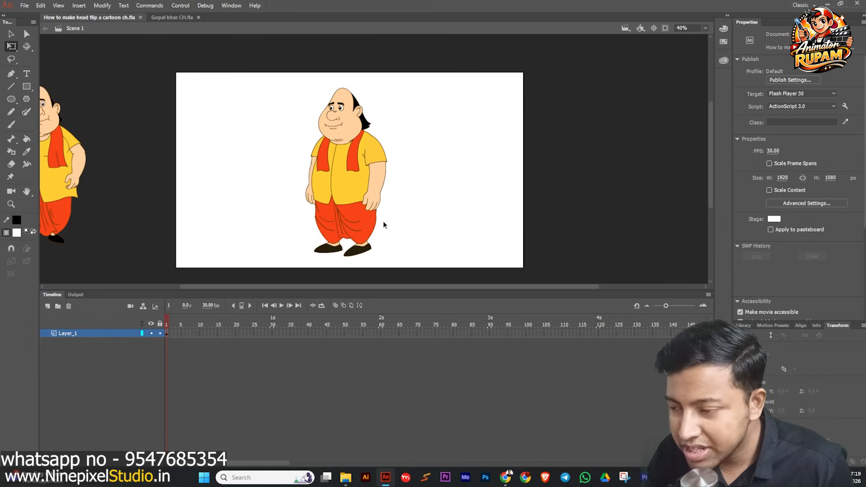
pyautogui.middleClick(395, 231)
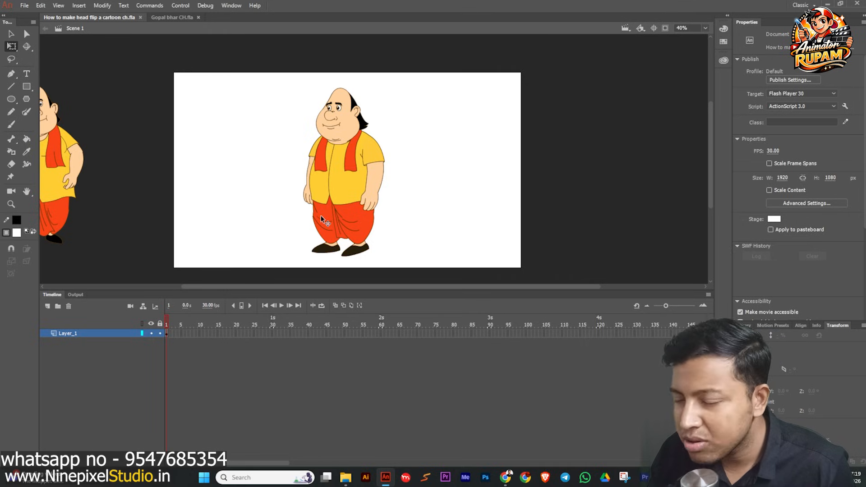
pyautogui.middleClick(291, 236)
pyautogui.scroll(1, 309, 214)
pyautogui.scroll(-1, 279, 210)
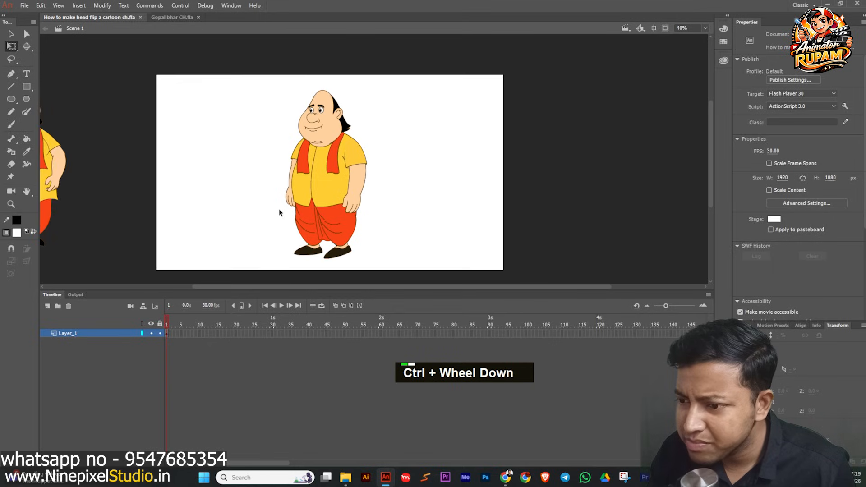
pyautogui.middleClick(274, 218)
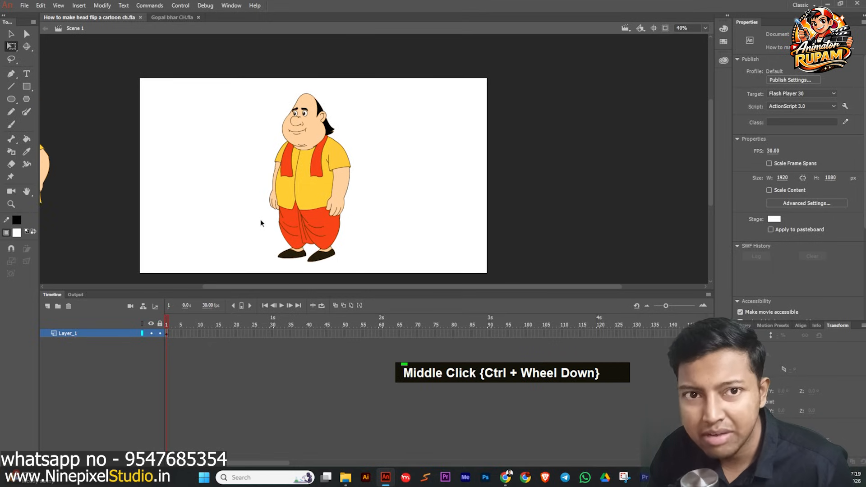
pyautogui.middleClick(262, 220)
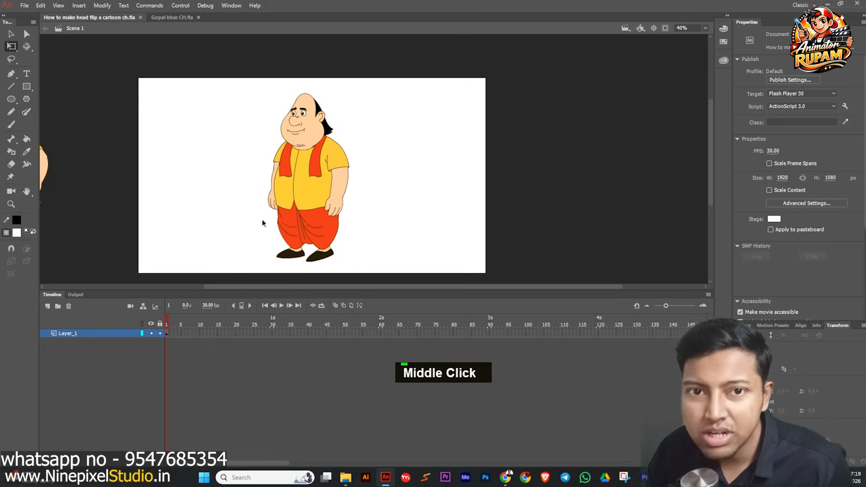
pyautogui.middleClick(262, 221)
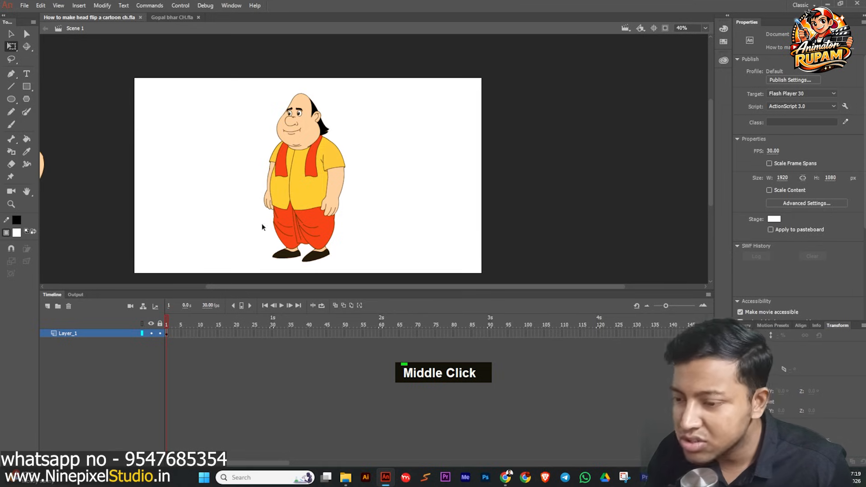
pyautogui.scroll(-1, 262, 225)
pyautogui.hotkey('ctrl', 's')
# Select and inspect the character instances on the stage and beside it.
pyautogui.click(297, 196)
pyautogui.scroll(1, 194, 178)
pyautogui.scroll(-1, 275, 163)
pyautogui.middleClick(202, 205)
pyautogui.click(170, 213)
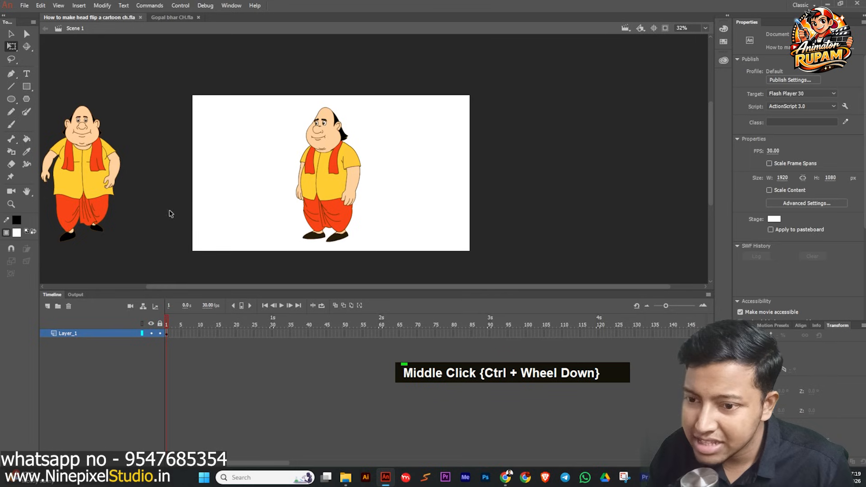
pyautogui.middleClick(177, 191)
pyautogui.click(121, 167)
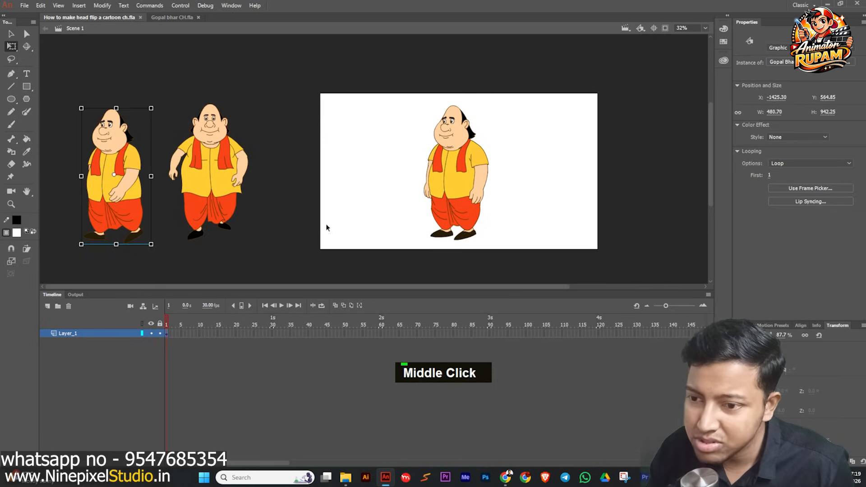
pyautogui.middleClick(350, 221)
pyautogui.click(266, 216)
pyautogui.scroll(1, 305, 207)
pyautogui.middleClick(306, 207)
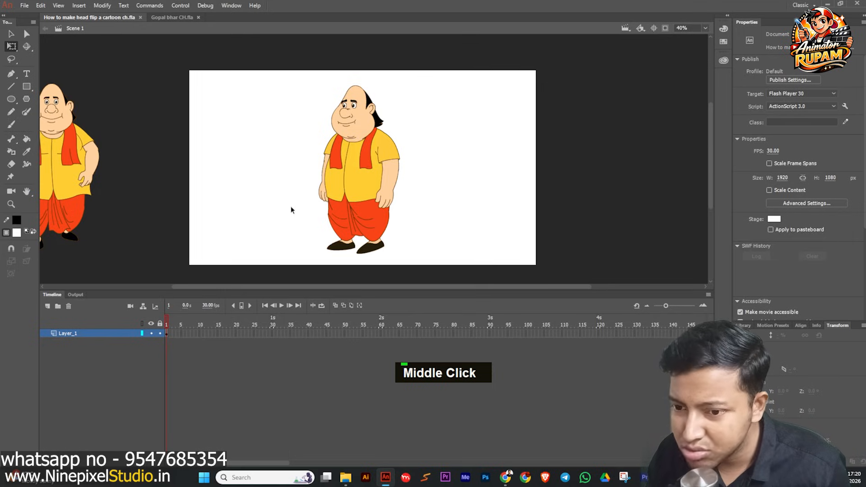
pyautogui.scroll(-1, 303, 194)
pyautogui.scroll(2, 321, 180)
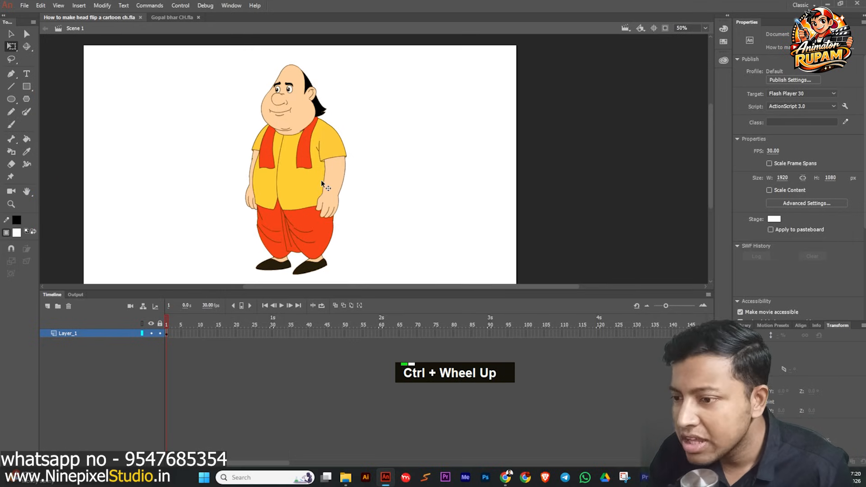
pyautogui.scroll(-1, 320, 179)
pyautogui.middleClick(365, 201)
pyautogui.click(340, 190)
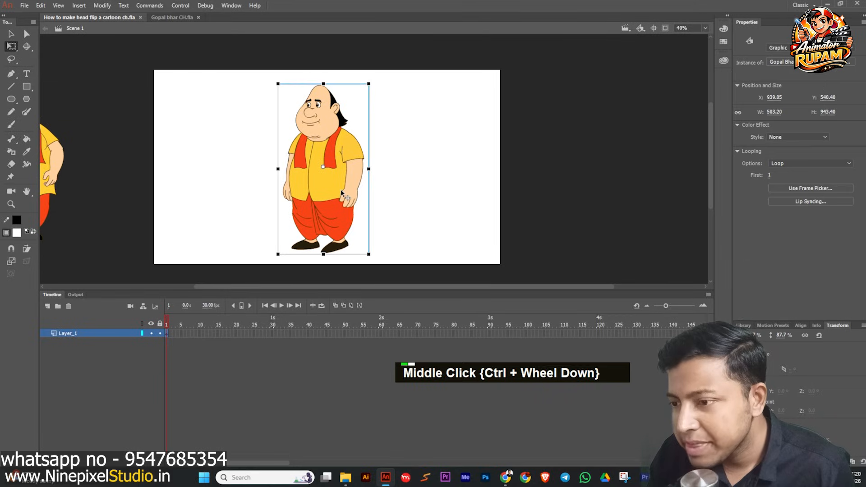
pyautogui.scroll(-1, 340, 189)
pyautogui.scroll(1, 338, 195)
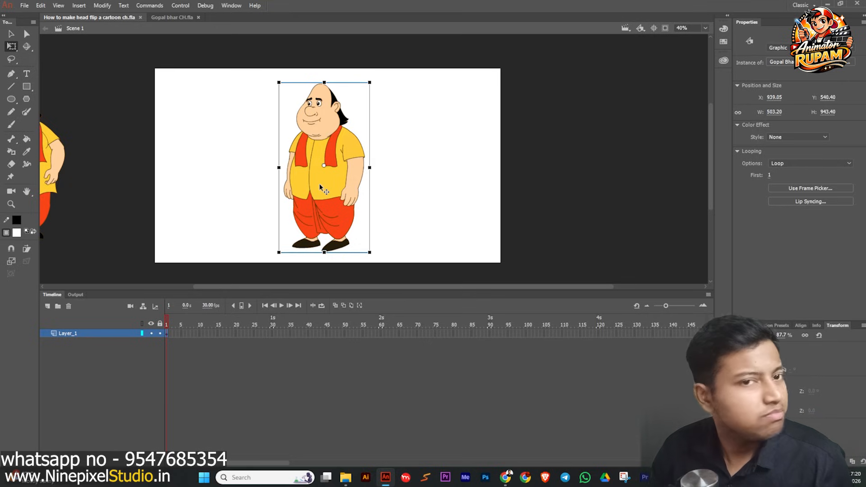
pyautogui.hotkey('ctrl', 's')
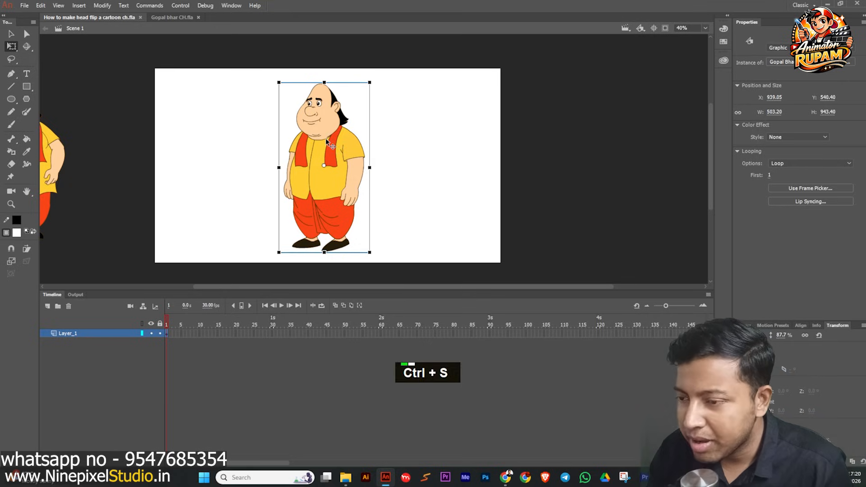
pyautogui.scroll(2, 304, 174)
pyautogui.scroll(-1, 305, 170)
pyautogui.scroll(-4, 329, 143)
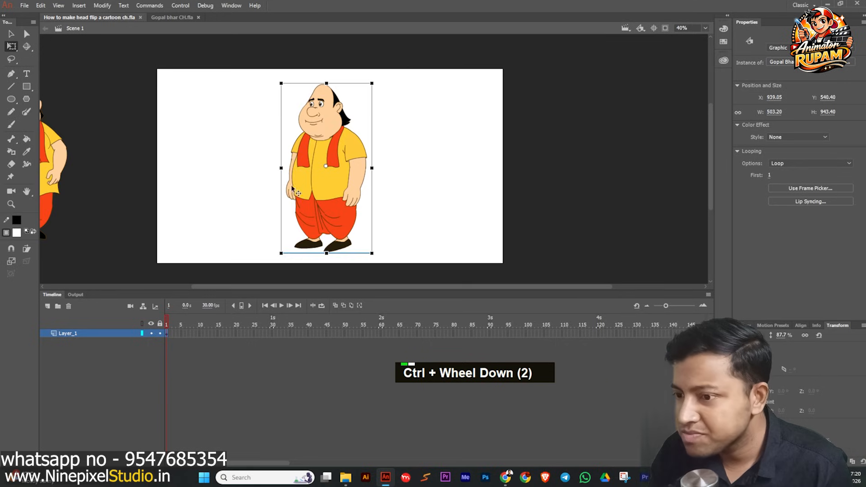
pyautogui.scroll(2, 363, 183)
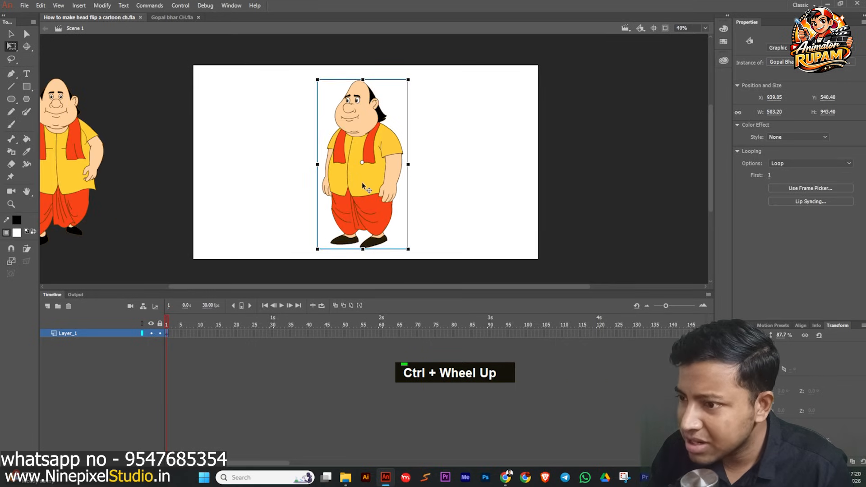
# Open the character symbol for editing and briefly view the timeline's layer parenting hierarchy.
pyautogui.doubleClick(359, 183)
pyautogui.scroll(-1, 317, 149)
pyautogui.moveTo(290, 69); pyautogui.dragTo(476, 275)
pyautogui.scroll(2, 393, 177)
pyautogui.click(163, 318)
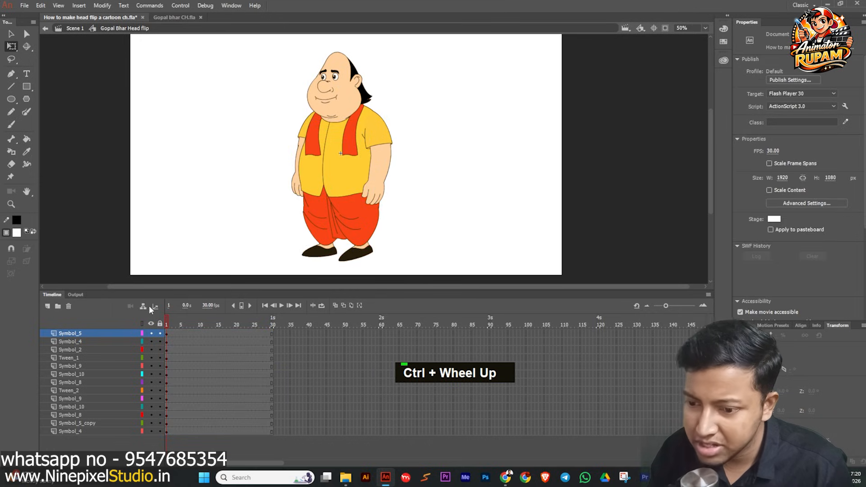
pyautogui.click(144, 306)
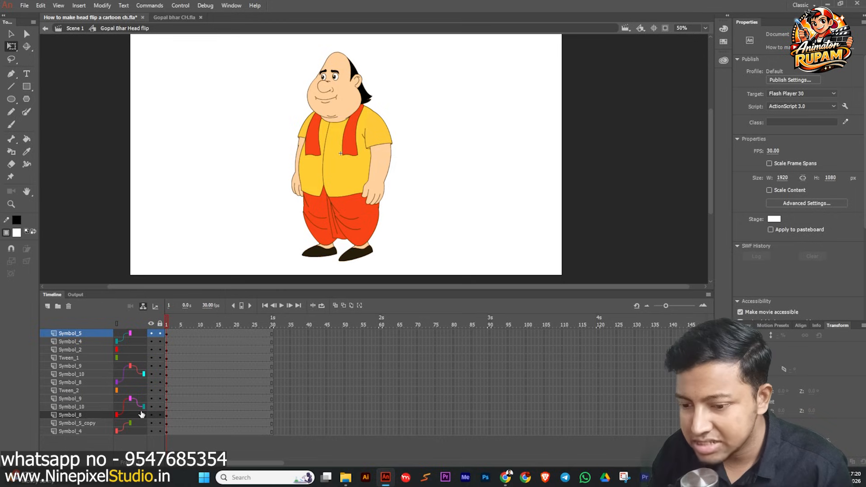
pyautogui.doubleClick(143, 306)
pyautogui.scroll(2, 346, 131)
# Try rotating the upper arm and the forearm, undoing each rotation.
pyautogui.click(413, 173)
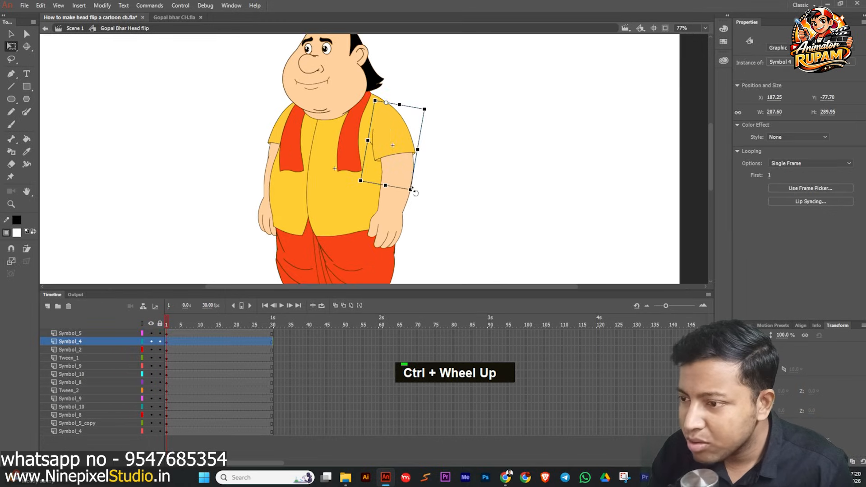
pyautogui.moveTo(415, 194); pyautogui.dragTo(496, 150)
pyautogui.hotkey('ctrl', 'z')
pyautogui.click(405, 227)
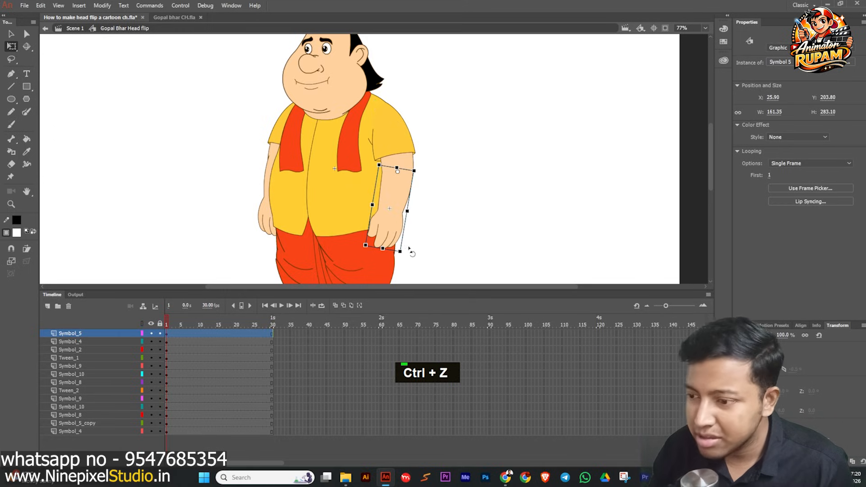
pyautogui.moveTo(404, 257); pyautogui.dragTo(318, 181)
pyautogui.hotkey('ctrl', 'z')
pyautogui.click(421, 203)
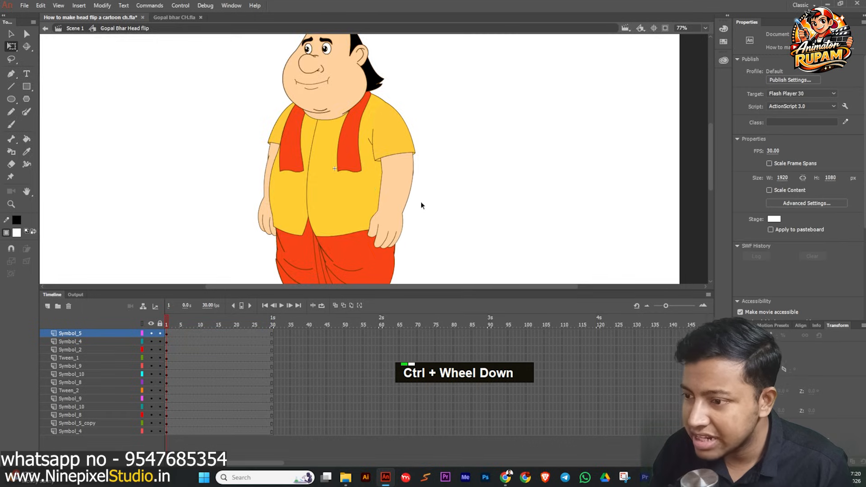
# Select all parts of the rigged character and inspect the head symbol.
pyautogui.scroll(-2, 409, 221)
pyautogui.hotkey('ctrl', 's')
pyautogui.scroll(-1, 406, 214)
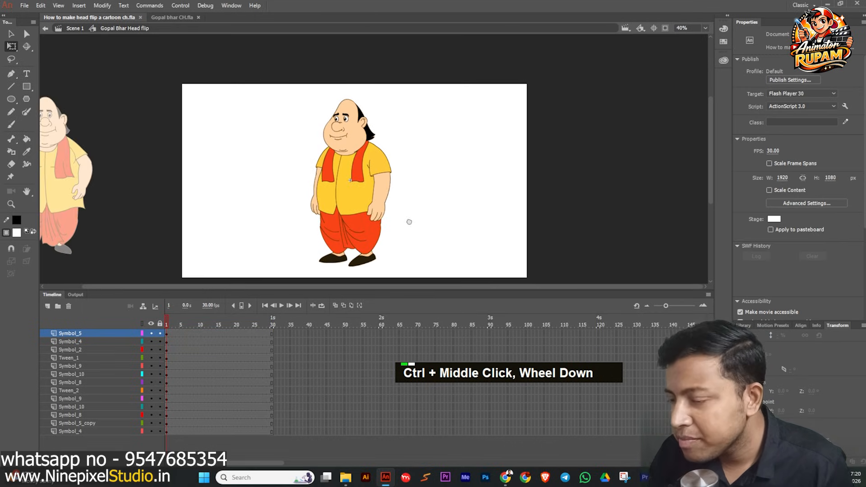
pyautogui.moveTo(288, 78); pyautogui.dragTo(434, 291)
pyautogui.hotkey('ctrl', 's')
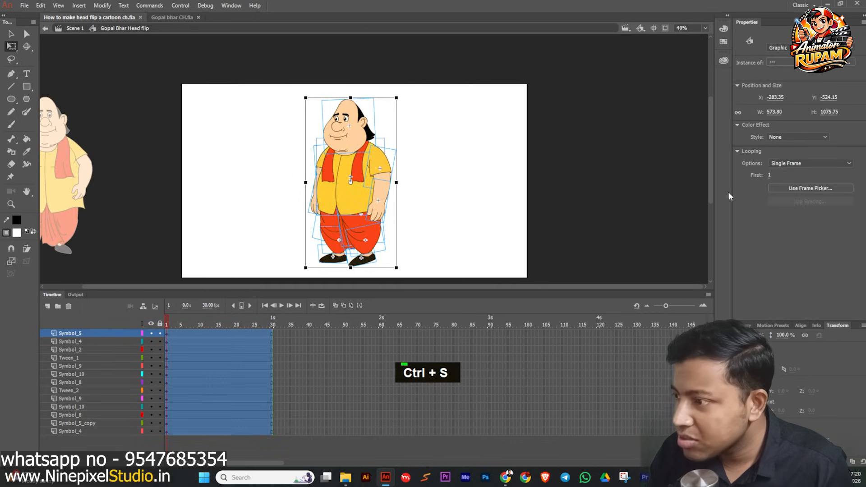
pyautogui.click(436, 207)
pyautogui.scroll(2, 353, 119)
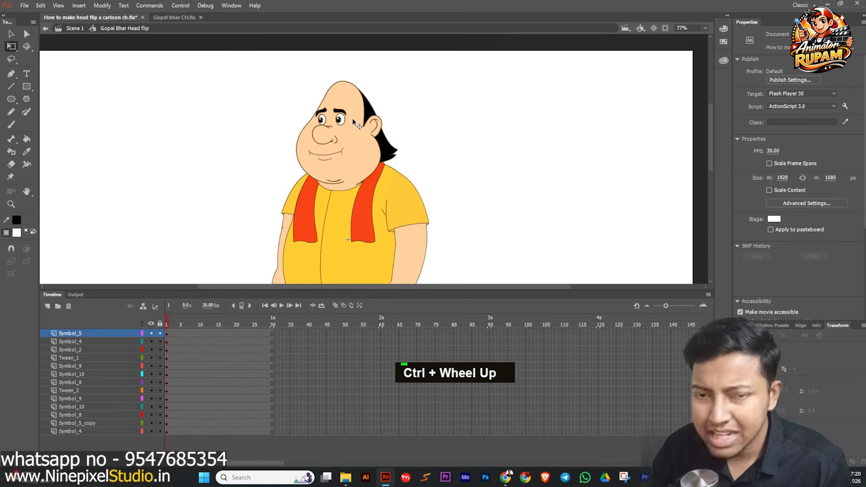
pyautogui.click(352, 118)
pyautogui.scroll(-2, 422, 164)
pyautogui.click(423, 164)
pyautogui.scroll(-2, 390, 162)
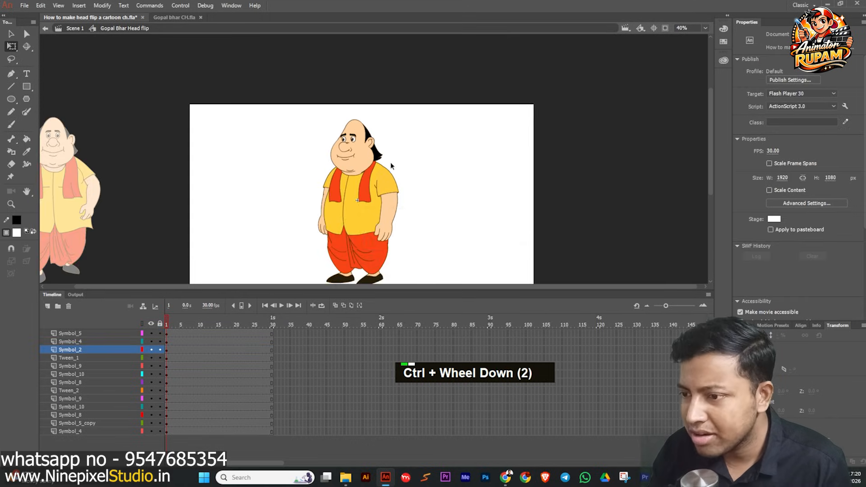
pyautogui.hotkey('ctrl', 's')
# Extend all layers of the character to frame 60 by inserting frames.
pyautogui.middleClick(434, 201)
pyautogui.moveTo(327, 336); pyautogui.dragTo(381, 440)
pyautogui.press('F5')
# Insert keyframes on all layers at frame 15 and at frame 31.
pyautogui.moveTo(170, 345); pyautogui.dragTo(218, 431)
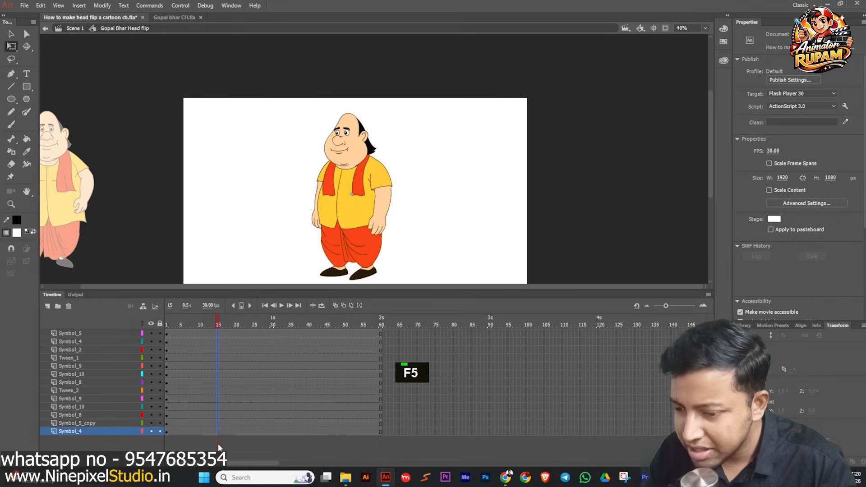
pyautogui.press('F6')
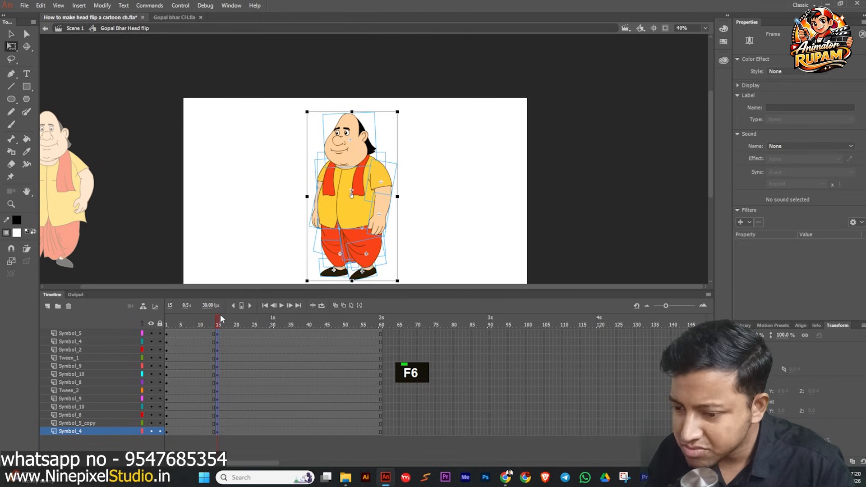
pyautogui.click(239, 324)
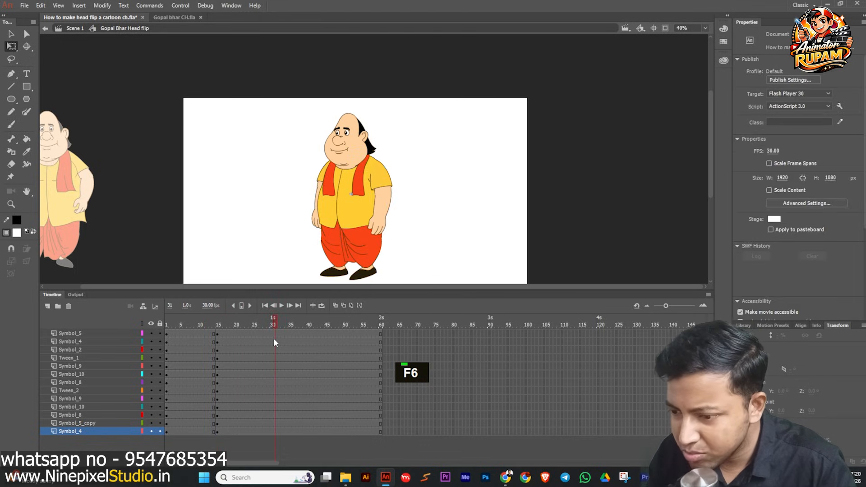
pyautogui.moveTo(278, 333); pyautogui.dragTo(277, 423)
pyautogui.press('F6')
pyautogui.click(268, 185)
pyautogui.scroll(1, 356, 202)
pyautogui.hotkey('ctrl', 's')
pyautogui.scroll(-1, 422, 225)
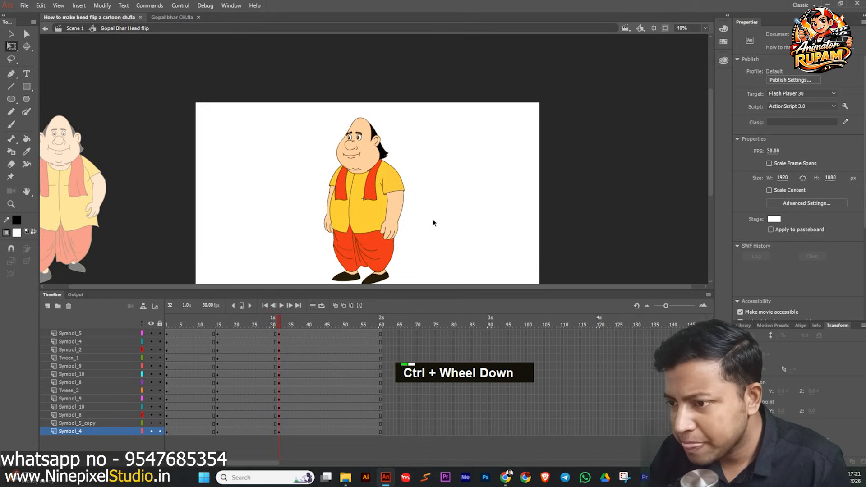
# Select the upper-body parts at frame 31, leaving out the legs, and tilt them slightly.
pyautogui.scroll(1, 365, 197)
pyautogui.moveTo(266, 87); pyautogui.dragTo(415, 189)
pyautogui.scroll(1, 405, 209)
pyautogui.scroll(-1, 415, 208)
pyautogui.keyDown('shift'); pyautogui.click(356, 231); pyautogui.keyUp('shift')
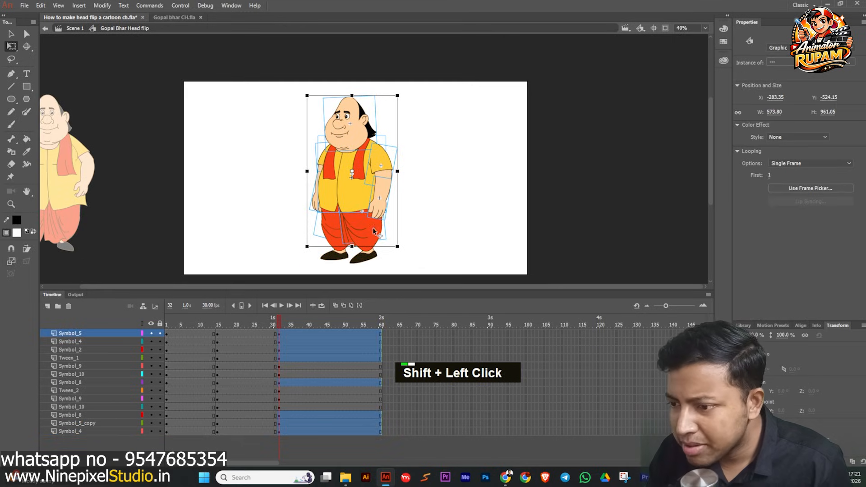
pyautogui.keyDown('shift'); pyautogui.doubleClick(364, 230); pyautogui.keyUp('shift')
pyautogui.keyDown('shift'); pyautogui.click(332, 216); pyautogui.keyUp('shift')
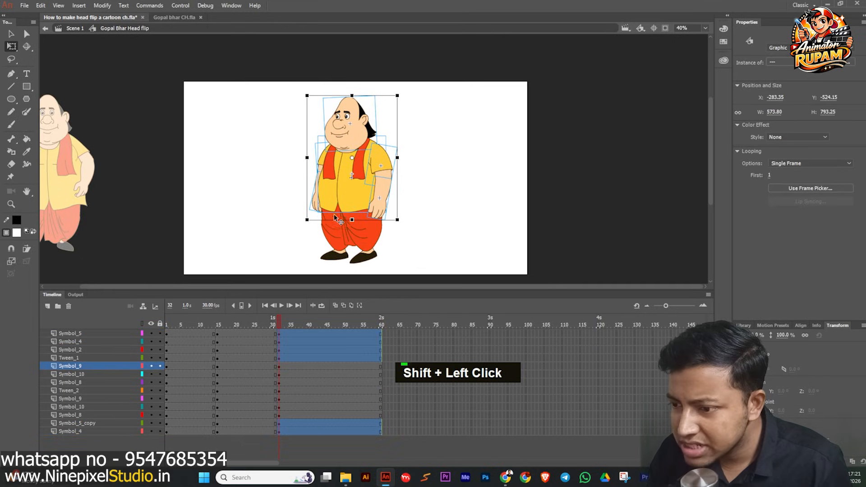
pyautogui.scroll(1, 355, 195)
pyautogui.moveTo(355, 195); pyautogui.dragTo(470, 160)
pyautogui.hotkey('ctrl', 'z')
pyautogui.moveTo(351, 154); pyautogui.dragTo(340, 222)
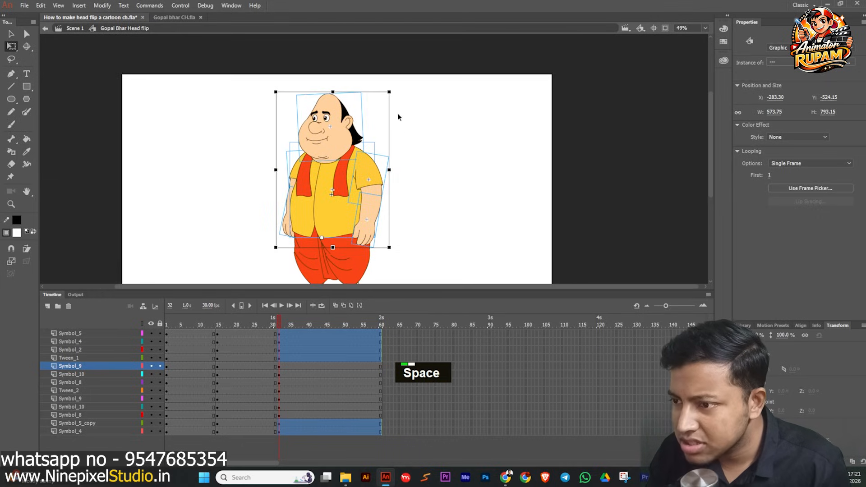
pyautogui.scroll(3, 391, 92)
pyautogui.moveTo(390, 85); pyautogui.dragTo(398, 86)
pyautogui.scroll(-3, 349, 152)
# Select the head at frame 31, rotate it slightly, and save the file.
pyautogui.click(302, 171)
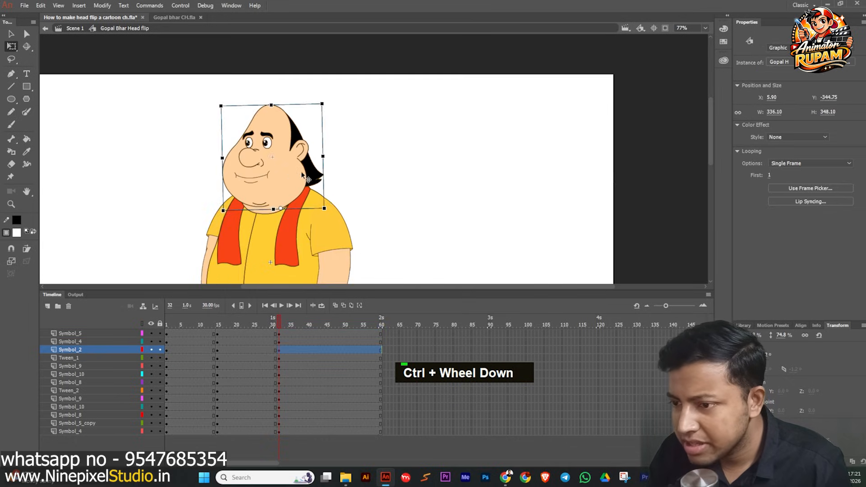
pyautogui.hotkey('ctrl', 's')
pyautogui.scroll(1, 289, 179)
pyautogui.scroll(1, 287, 179)
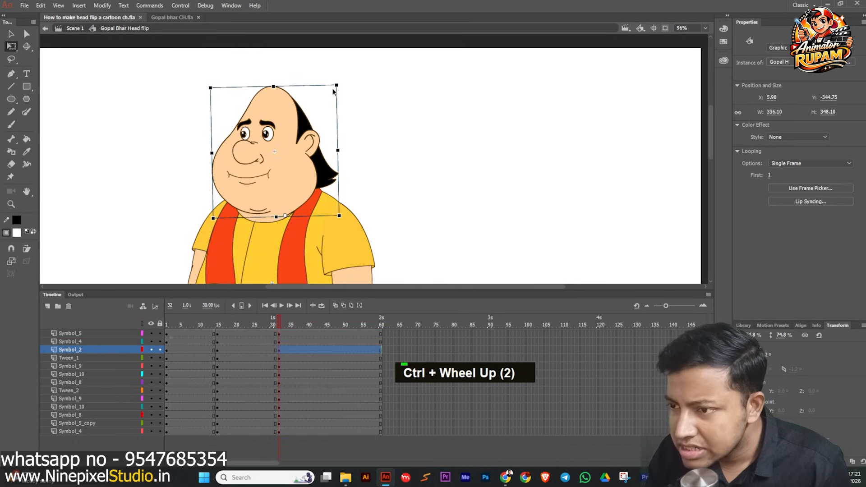
pyautogui.moveTo(344, 90); pyautogui.dragTo(347, 91)
pyautogui.scroll(-1, 296, 115)
pyautogui.hotkey('ctrl', 's')
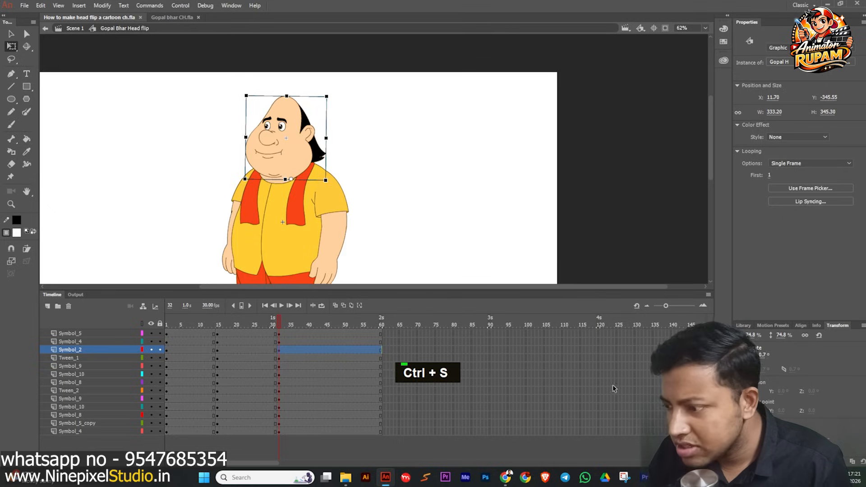
# Shift the flipped head slightly to the left at frame 31.
pyautogui.click(742, 461)
pyautogui.scroll(3, 289, 158)
pyautogui.moveTo(290, 151); pyautogui.dragTo(258, 148)
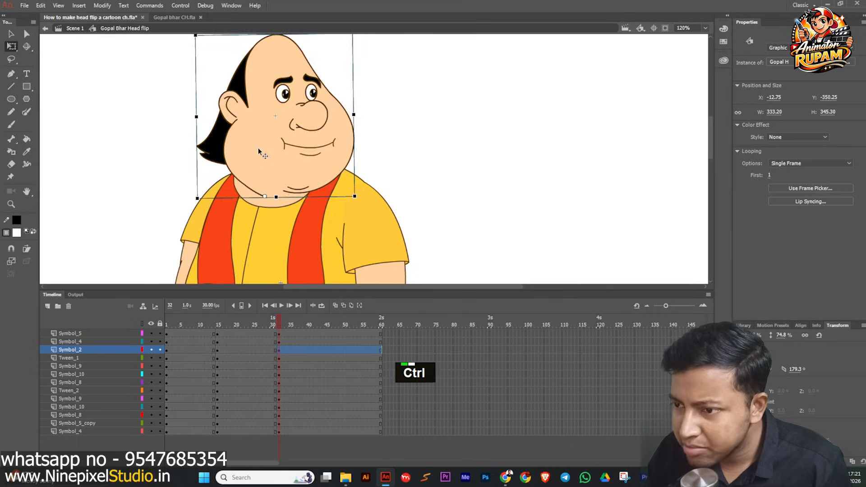
pyautogui.keyDown('ctrl'); pyautogui.scroll(-2, 258, 147); pyautogui.keyUp('ctrl')
pyautogui.click(167, 188)
# Move to frame 40 and rotate the upper arm on the right of the body slightly outward.
pyautogui.moveTo(276, 331); pyautogui.dragTo(309, 323)
pyautogui.keyDown('ctrl'); pyautogui.scroll(-1, 352, 185); pyautogui.keyUp('ctrl')
pyautogui.keyDown('ctrl'); pyautogui.scroll(2, 358, 186); pyautogui.keyUp('ctrl')
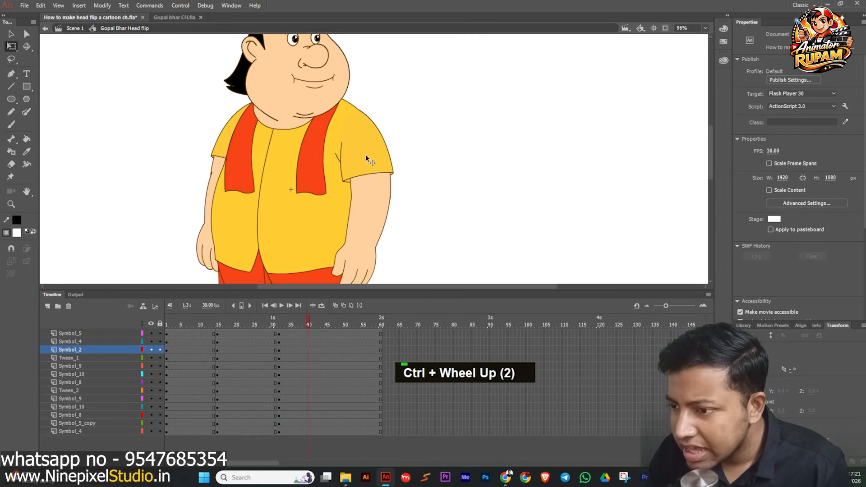
pyautogui.click(365, 155)
pyautogui.moveTo(393, 221); pyautogui.dragTo(407, 226)
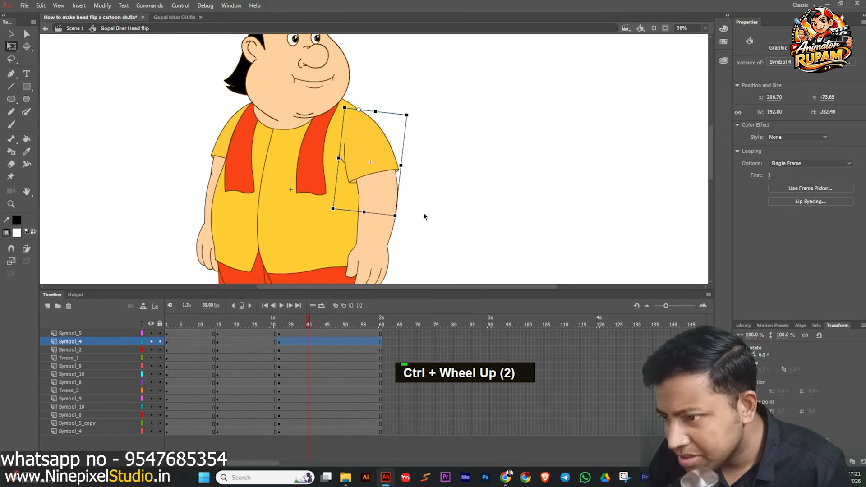
pyautogui.click(423, 215)
pyautogui.keyDown('ctrl'); pyautogui.scroll(-2, 406, 217); pyautogui.keyUp('ctrl')
# Select the arm parts and rotate the upper arm on the left of the body slightly outward.
pyautogui.click(380, 221)
pyautogui.keyDown('ctrl'); pyautogui.scroll(1, 382, 226); pyautogui.keyUp('ctrl')
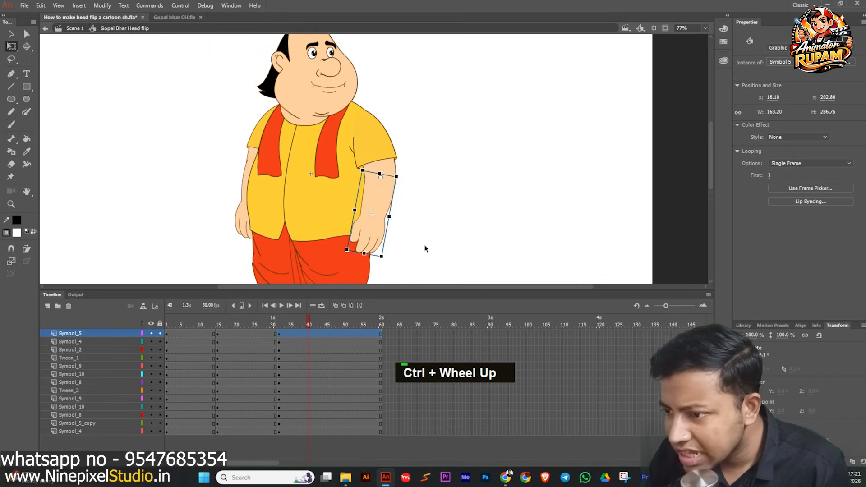
pyautogui.click(226, 216)
pyautogui.click(240, 228)
pyautogui.keyDown('ctrl'); pyautogui.scroll(1, 235, 239); pyautogui.keyUp('ctrl')
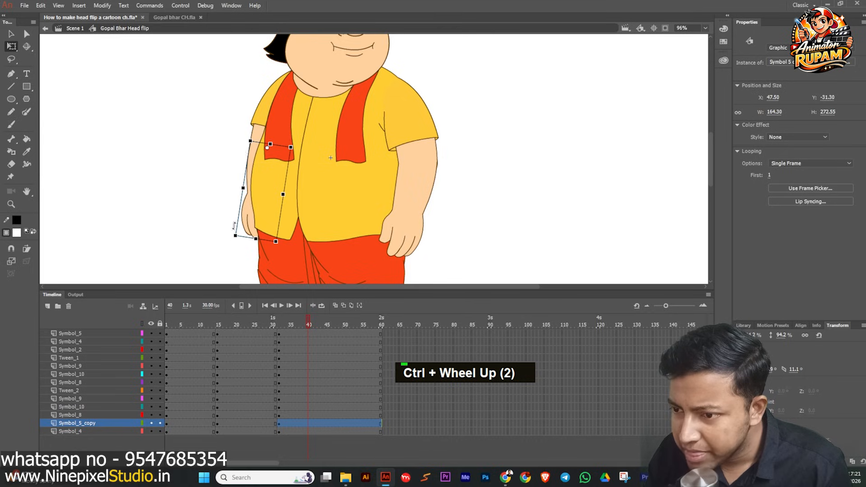
pyautogui.click(253, 142)
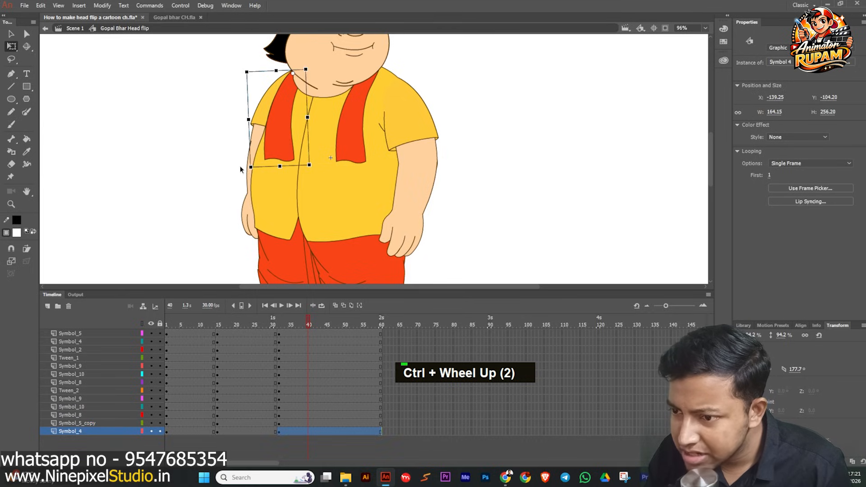
pyautogui.moveTo(247, 171); pyautogui.dragTo(241, 169)
pyautogui.click(233, 194)
pyautogui.keyDown('ctrl'); pyautogui.scroll(-3, 233, 194); pyautogui.keyUp('ctrl')
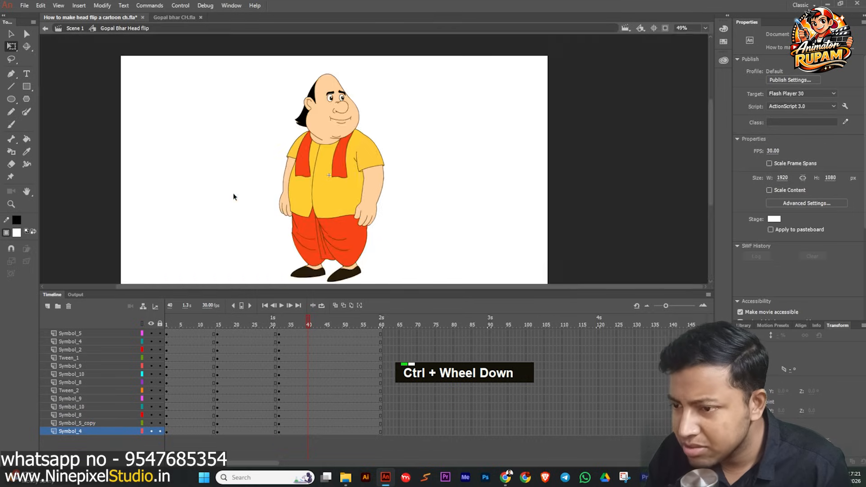
# Move to frame 44, select all character parts, and adjust their bounding box slightly.
pyautogui.moveTo(299, 324); pyautogui.dragTo(322, 324)
pyautogui.keyDown('ctrl'); pyautogui.scroll(-2, 291, 161); pyautogui.keyUp('ctrl')
pyautogui.moveTo(319, 89); pyautogui.dragTo(451, 267)
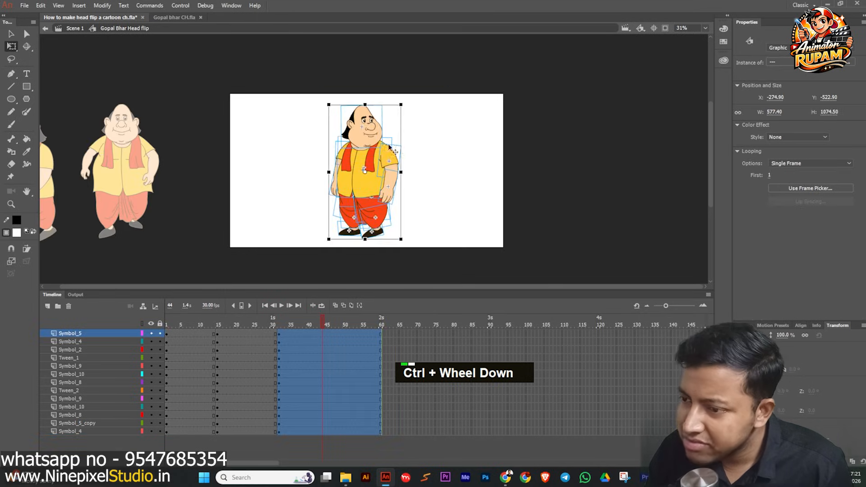
pyautogui.keyDown('ctrl'); pyautogui.scroll(5, 380, 107); pyautogui.keyUp('ctrl')
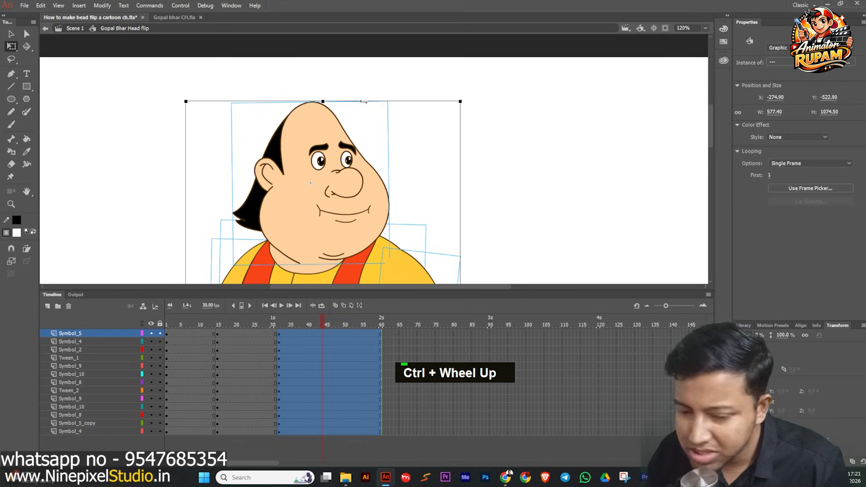
pyautogui.keyDown('alt'); pyautogui.click(364, 101); pyautogui.keyUp('alt')
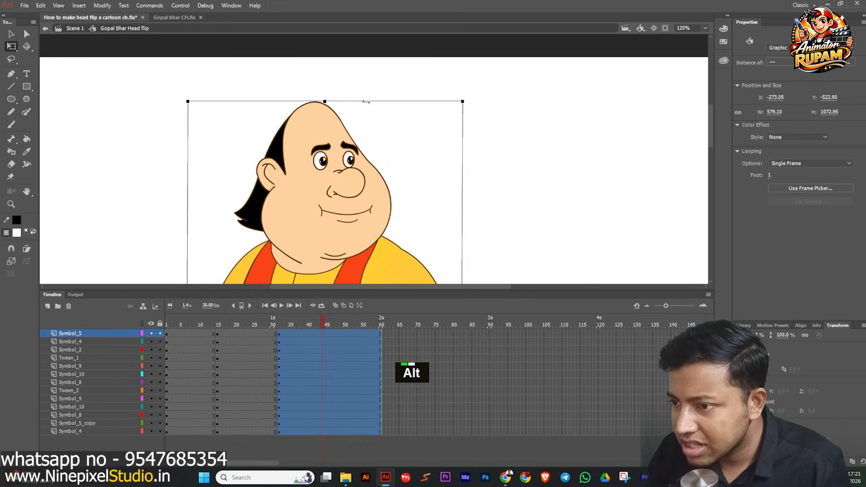
pyautogui.click(355, 85)
pyautogui.keyDown('ctrl'); pyautogui.scroll(-3, 433, 158); pyautogui.keyUp('ctrl')
pyautogui.middleClick(343, 131)
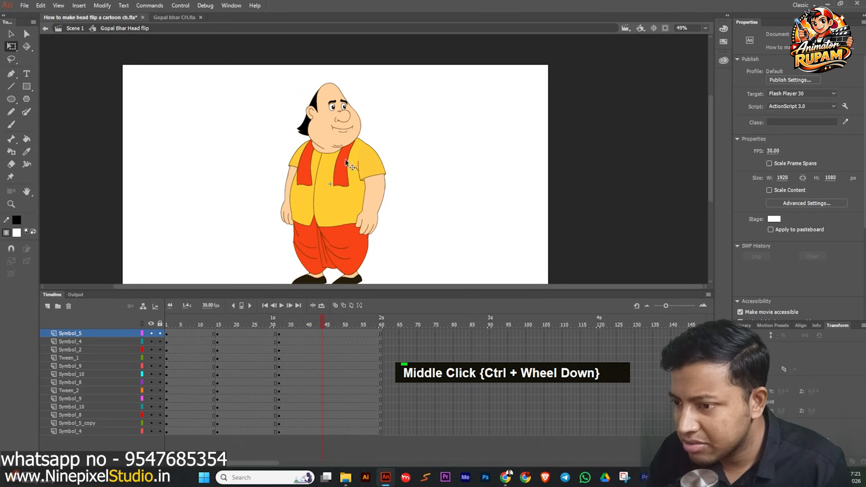
# Create classic tweens between frames 15 and 31 on all layers and insert keyframes at frame 23.
pyautogui.moveTo(325, 324); pyautogui.dragTo(261, 449)
pyautogui.press('`')
pyautogui.moveTo(261, 322); pyautogui.dragTo(248, 380)
pyautogui.press('F6')
pyautogui.click(257, 188)
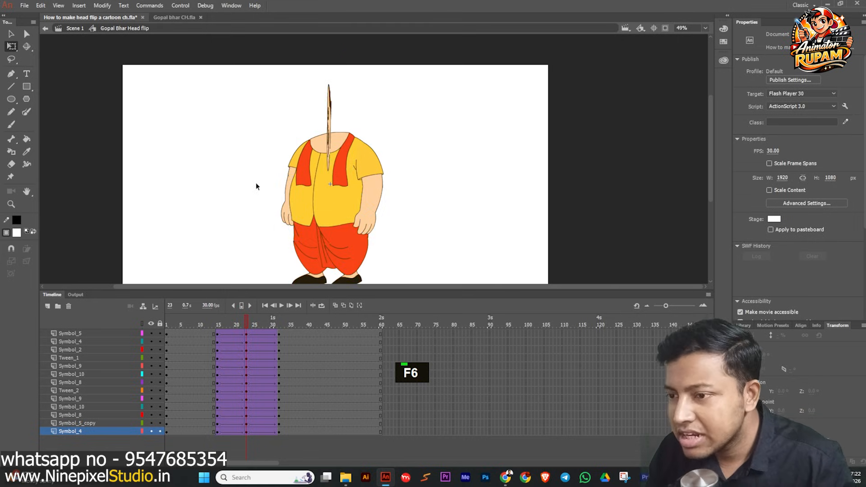
# Copy the head layer's frame-15 keyframe to frame 23.
pyautogui.keyDown('ctrl'); pyautogui.scroll(3, 330, 134); pyautogui.keyUp('ctrl')
pyautogui.click(330, 134)
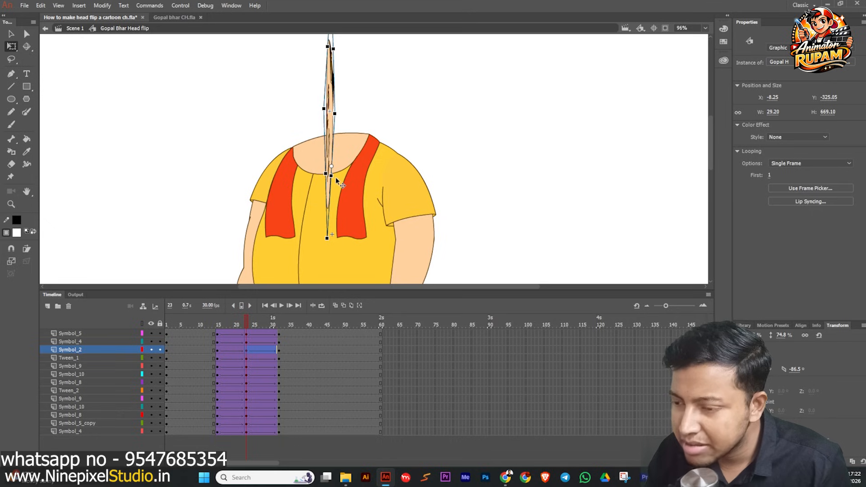
pyautogui.click(217, 350)
pyautogui.keyDown('alt'); pyautogui.moveTo(216, 349); pyautogui.dragTo(246, 350); pyautogui.keyUp('alt')
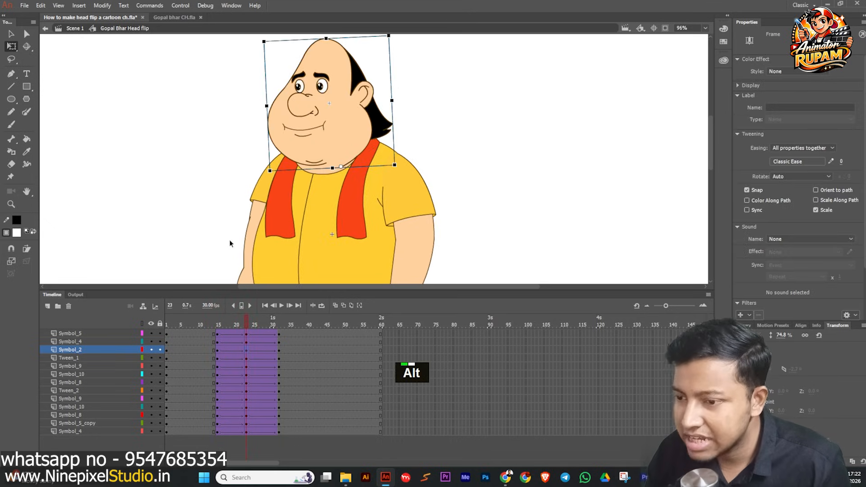
pyautogui.scroll(2, 339, 148)
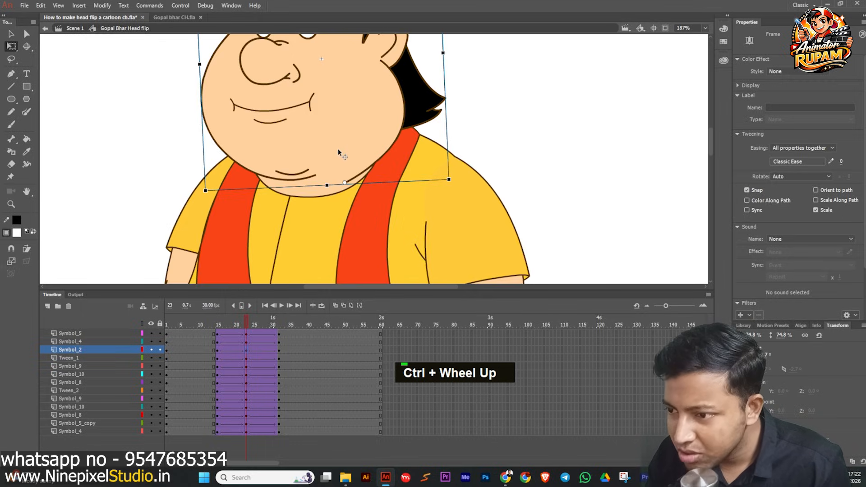
pyautogui.click(337, 148)
pyautogui.scroll(-3, 338, 148)
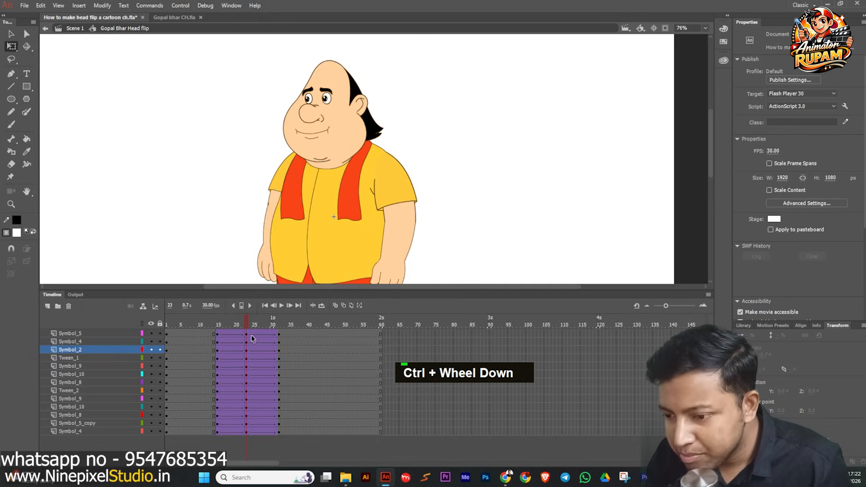
# Insert keyframes at frame 24 on all layers and copy the head's frame-31 keyframe to frame 24.
pyautogui.moveTo(250, 332); pyautogui.dragTo(251, 432)
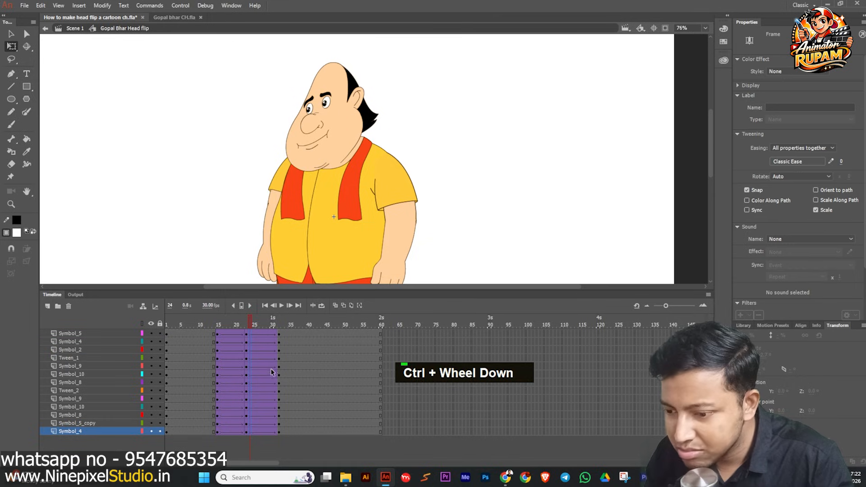
pyautogui.press('F6')
pyautogui.doubleClick(264, 350)
pyautogui.scroll(1, 317, 145)
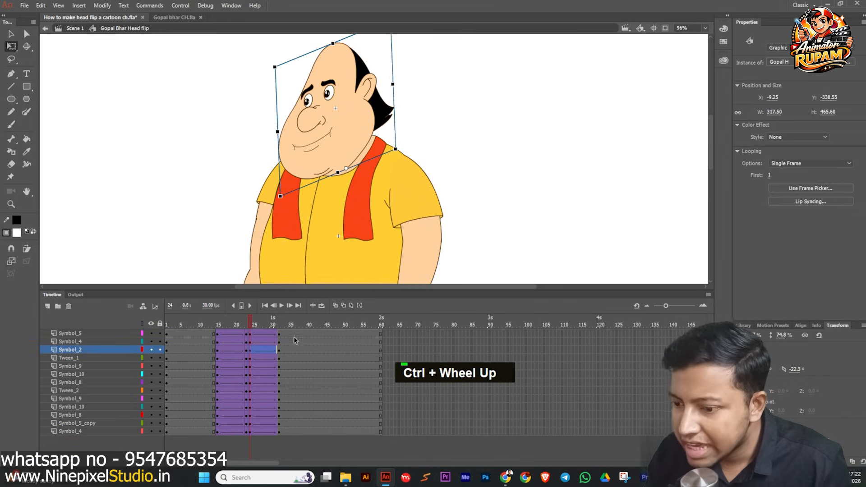
pyautogui.click(279, 351)
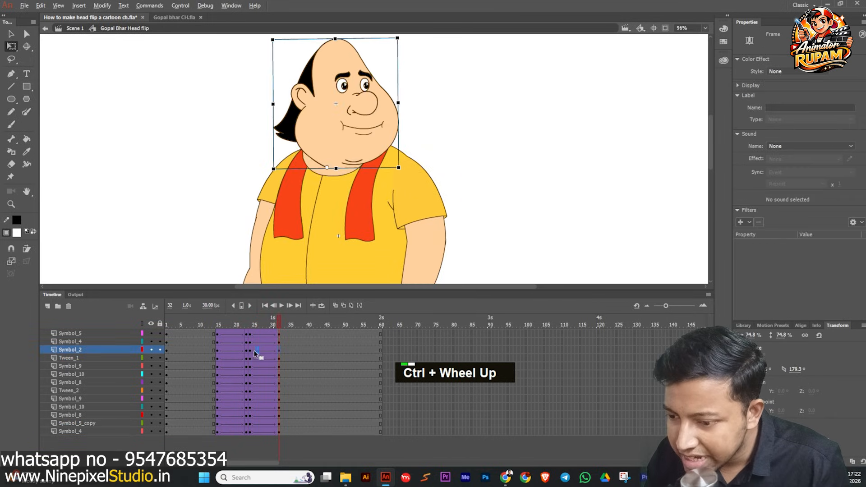
pyautogui.moveTo(247, 352); pyautogui.dragTo(250, 352)
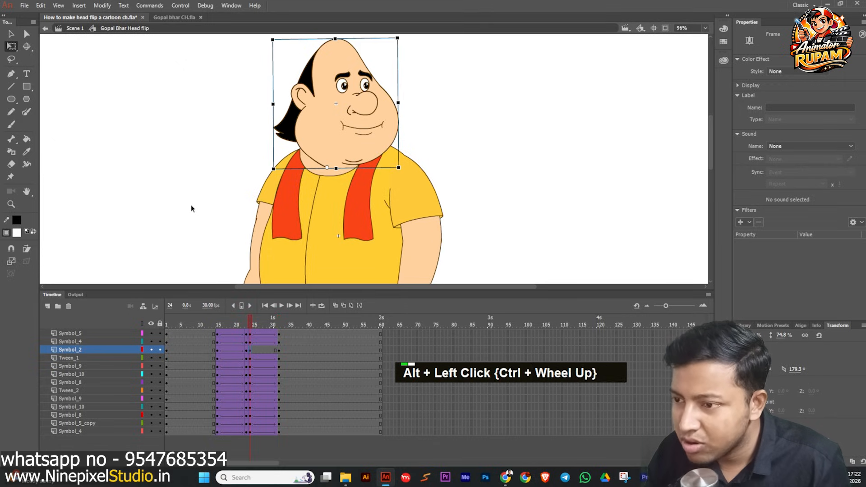
pyautogui.click(191, 205)
# Create a classic tween on the head layer between frames 24 and 31.
pyautogui.scroll(-1, 210, 174)
pyautogui.middleClick(209, 170)
pyautogui.click(264, 351)
pyautogui.press('`')
# At frame 23, nudge the head three steps right and rotate it slightly.
pyautogui.moveTo(264, 323); pyautogui.dragTo(248, 337)
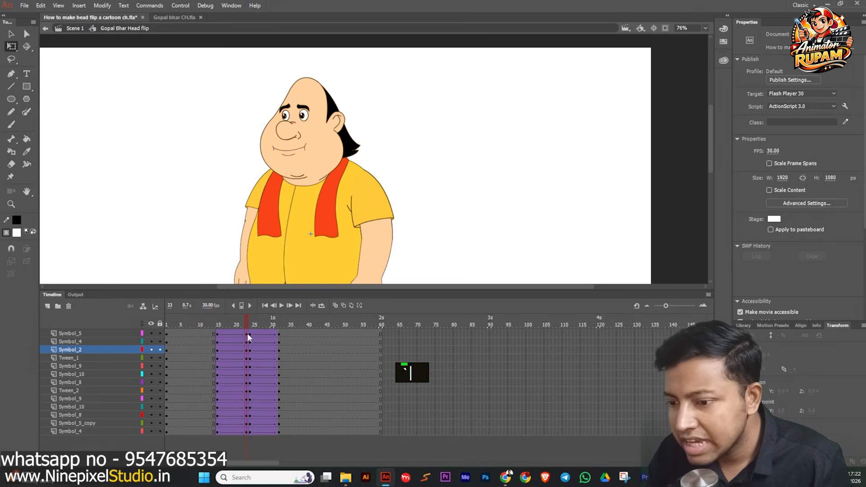
pyautogui.click(308, 158)
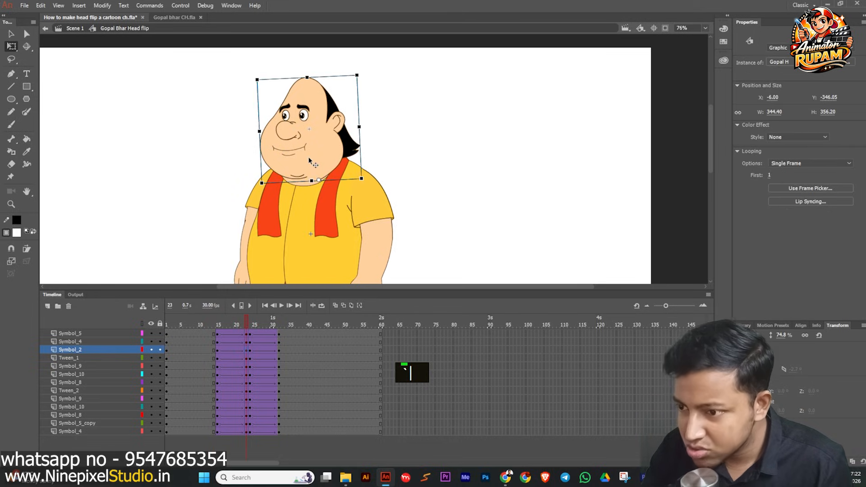
pyautogui.press('Right')
pyautogui.press('Right')
pyautogui.press('Right')
pyautogui.press('Right')
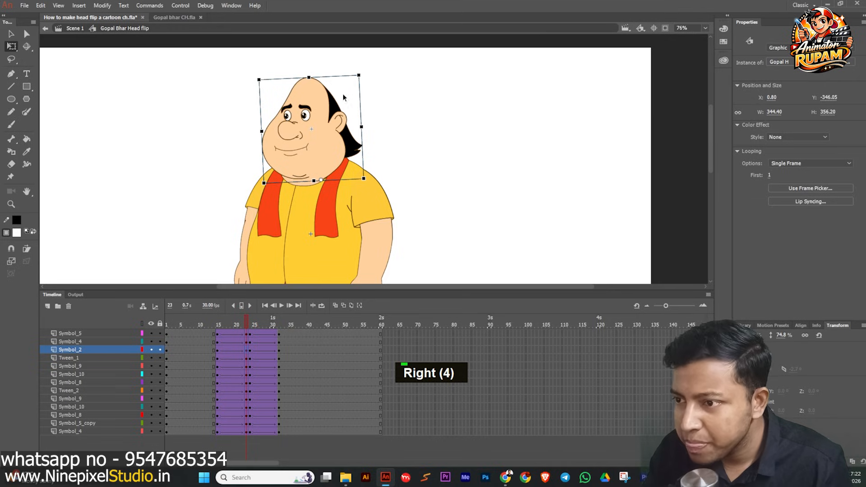
pyautogui.moveTo(367, 81); pyautogui.dragTo(363, 78)
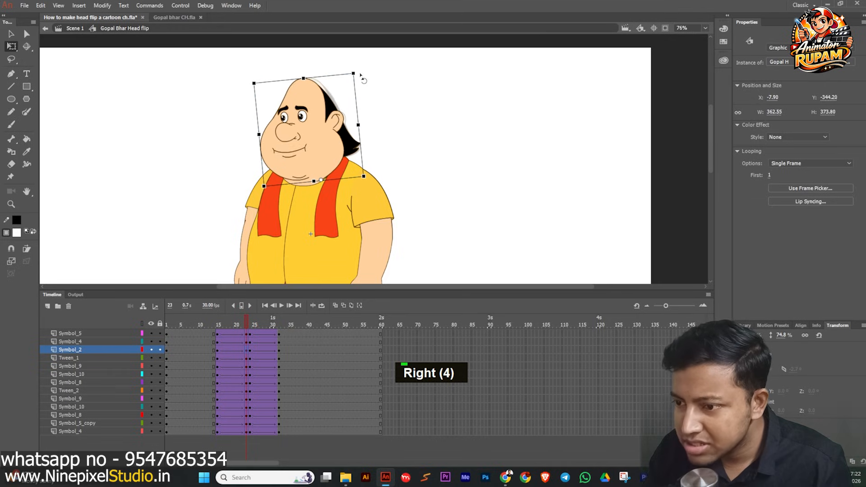
# At frame 24, rotate the head slightly the opposite way, nudge it three steps left, and save the file.
pyautogui.click(250, 323)
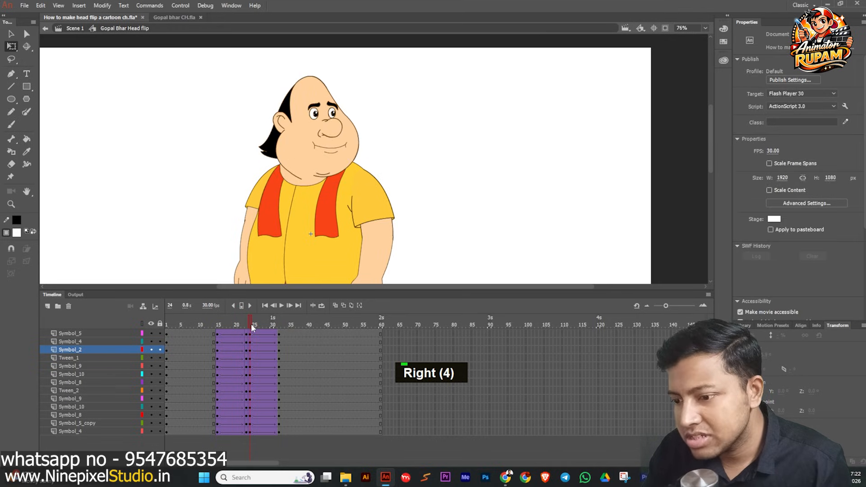
pyautogui.click(330, 176)
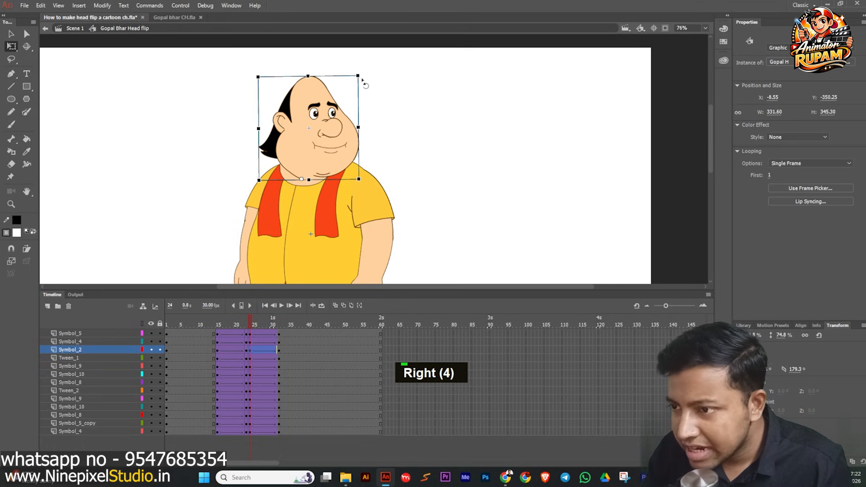
pyautogui.moveTo(363, 81); pyautogui.dragTo(371, 84)
pyautogui.press('Left')
pyautogui.press('Left')
pyautogui.press('Left')
pyautogui.press('Left')
pyautogui.press('Left')
pyautogui.press('Left')
pyautogui.press('Left')
pyautogui.press('Left')
pyautogui.press('Left')
pyautogui.press('Left')
pyautogui.press('Left')
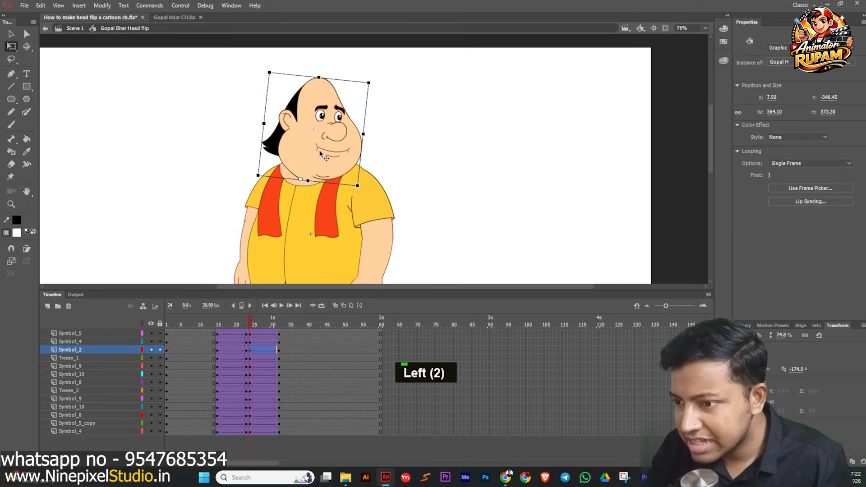
pyautogui.moveTo(265, 318); pyautogui.dragTo(246, 341)
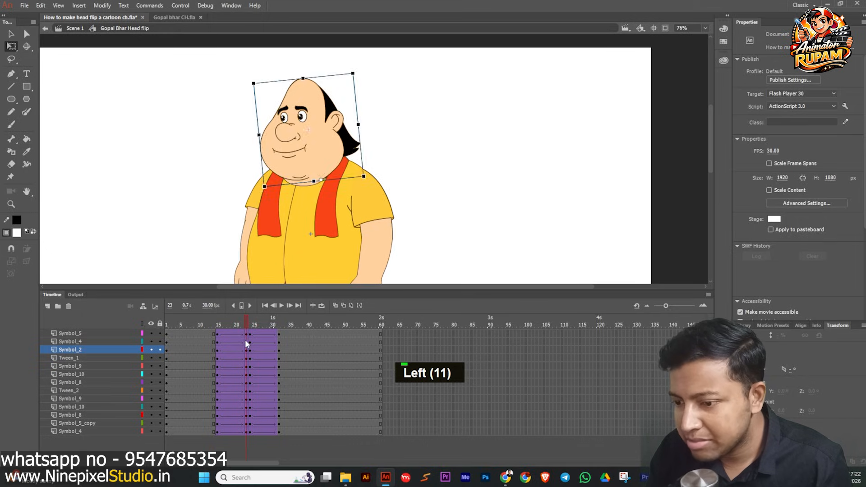
pyautogui.scroll(-3, 230, 163)
pyautogui.hotkey('ctrl', 's')
# Select the upper-body parts at frame 23, excluding the legs, and move them down slightly.
pyautogui.moveTo(259, 82); pyautogui.dragTo(404, 217)
pyautogui.scroll(-1, 370, 212)
pyautogui.scroll(3, 336, 228)
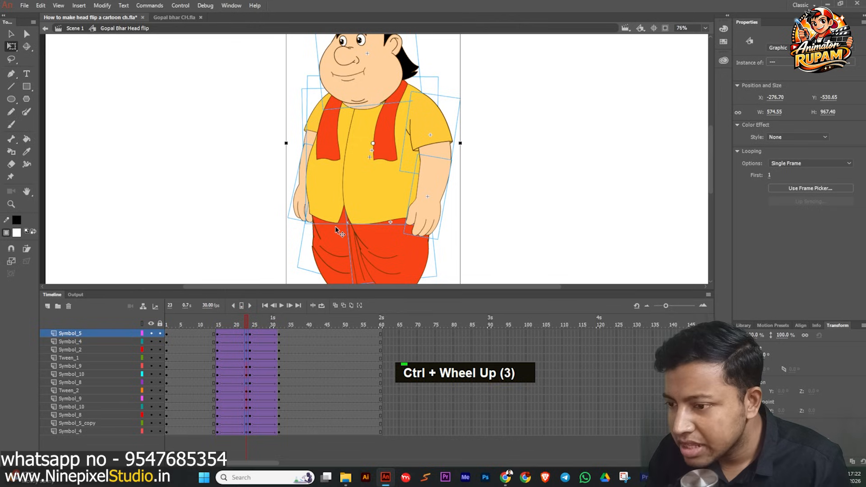
pyautogui.keyDown('shift'); pyautogui.click(335, 226); pyautogui.keyUp('shift')
pyautogui.keyDown('shift'); pyautogui.doubleClick(368, 228); pyautogui.keyUp('shift')
pyautogui.scroll(-1, 367, 230)
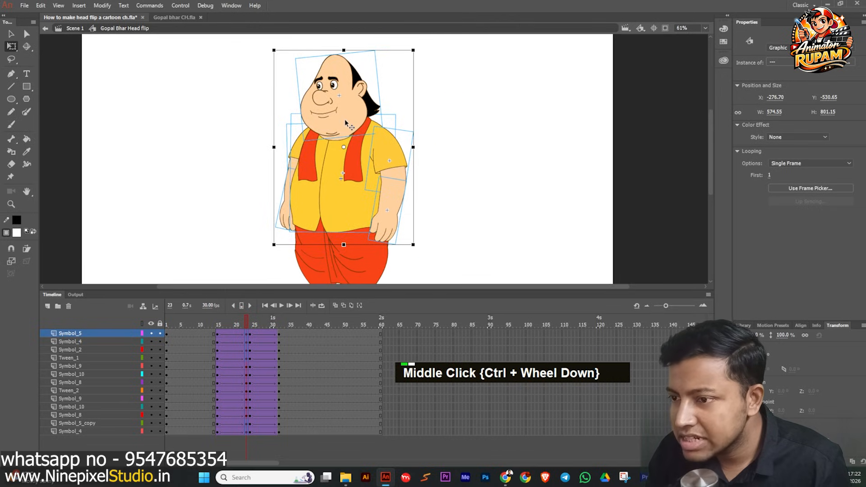
pyautogui.keyDown('shift'); pyautogui.click(345, 119); pyautogui.keyUp('shift')
pyautogui.keyDown('shift'); pyautogui.click(325, 229); pyautogui.keyUp('shift')
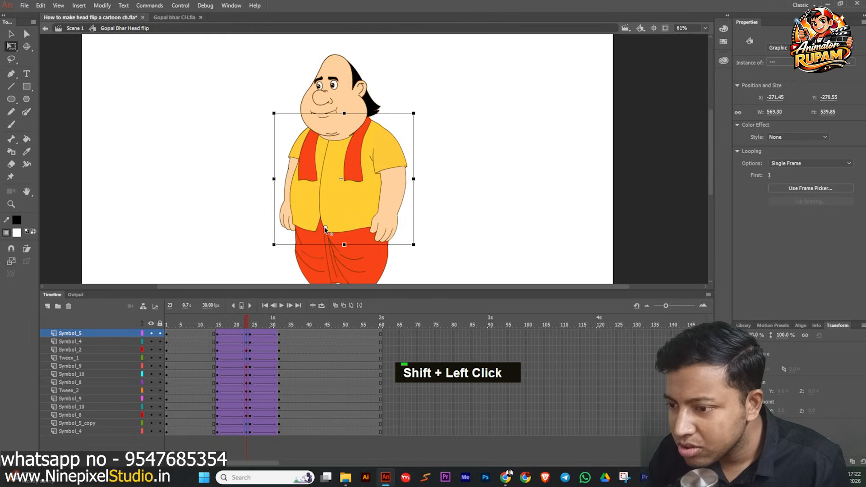
pyautogui.keyDown('shift'); pyautogui.click(326, 232); pyautogui.keyUp('shift')
pyautogui.scroll(1, 338, 121)
pyautogui.moveTo(346, 113); pyautogui.dragTo(346, 119)
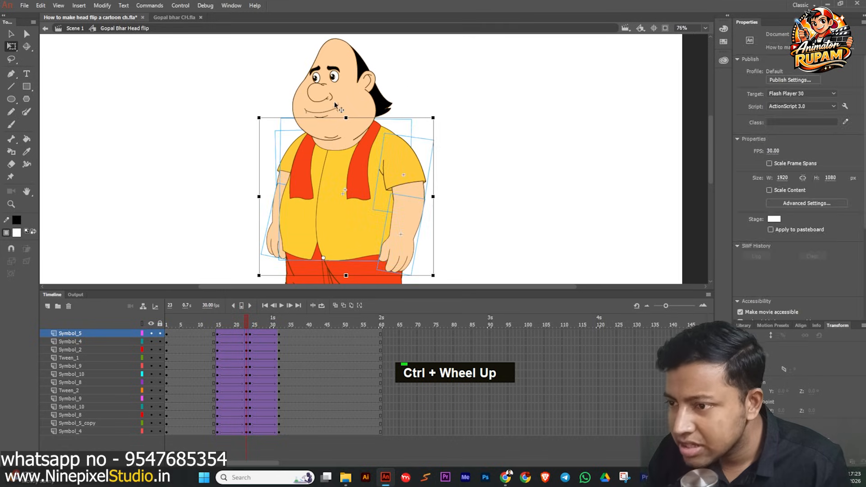
# Select the head at frame 23, nudge it three steps down, then rotate and enlarge it slightly.
pyautogui.doubleClick(320, 128)
pyautogui.press('Down')
pyautogui.press('Down')
pyautogui.press('Down')
pyautogui.press('Down')
pyautogui.press('Down')
pyautogui.press('Down')
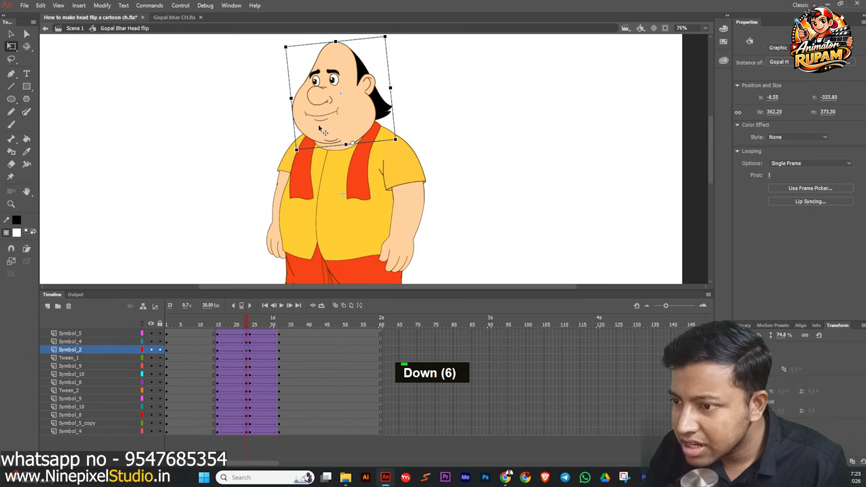
pyautogui.moveTo(280, 50); pyautogui.dragTo(278, 55)
pyautogui.moveTo(328, 43); pyautogui.dragTo(328, 45)
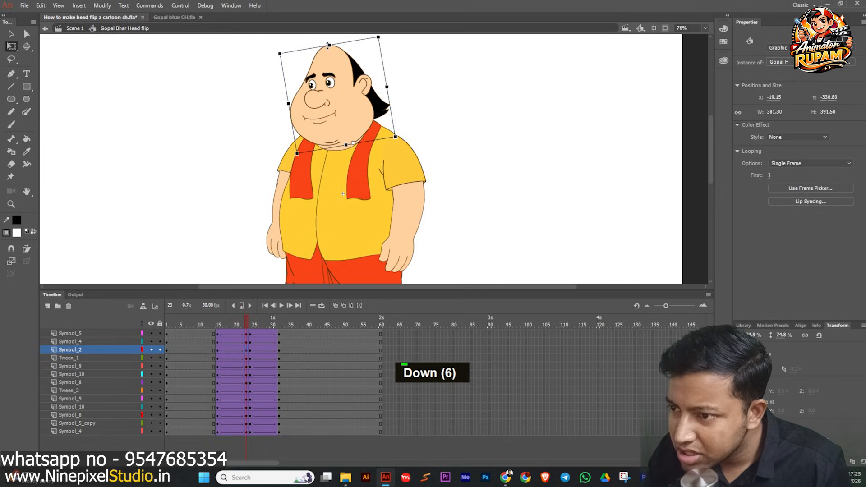
pyautogui.click(253, 135)
pyautogui.scroll(-1, 253, 135)
pyautogui.moveTo(243, 313)
pyautogui.mouseDown()
pyautogui.moveTo(214, 322)
pyautogui.moveTo(267, 325)
pyautogui.moveTo(211, 326)
pyautogui.moveTo(251, 328)
pyautogui.mouseUp()
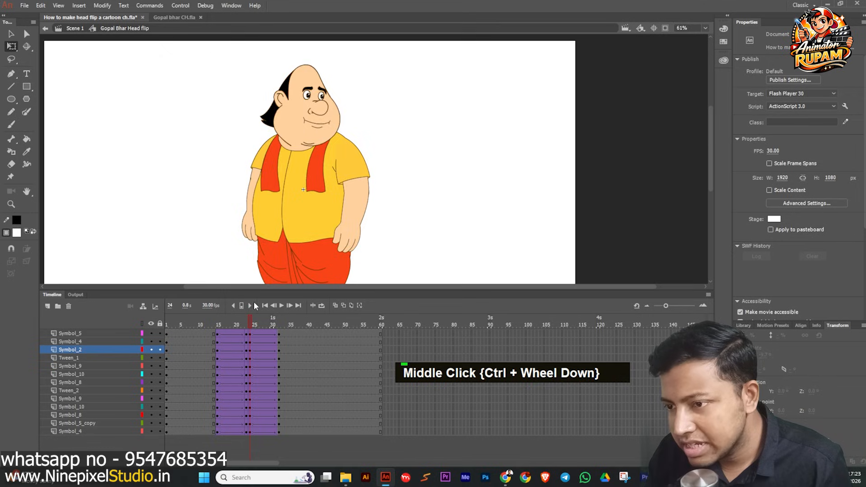
# At frame 24, select the upper-body parts excluding the head and legs, and move them down slightly.
pyautogui.scroll(-1, 251, 90)
pyautogui.moveTo(266, 64); pyautogui.dragTo(410, 178)
pyautogui.scroll(1, 331, 185)
pyautogui.scroll(1, 332, 185)
pyautogui.scroll(-1, 332, 185)
pyautogui.scroll(3, 329, 212)
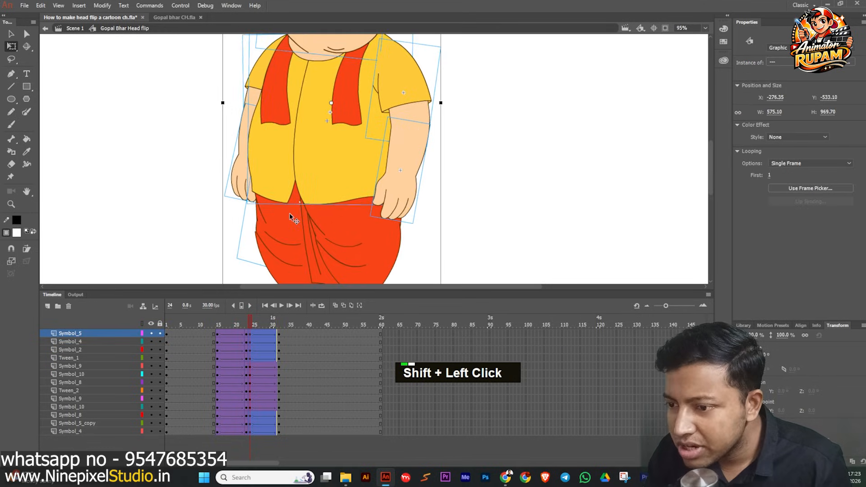
pyautogui.keyDown('ctrl'); pyautogui.scroll(-2, 273, 210); pyautogui.keyUp('ctrl')
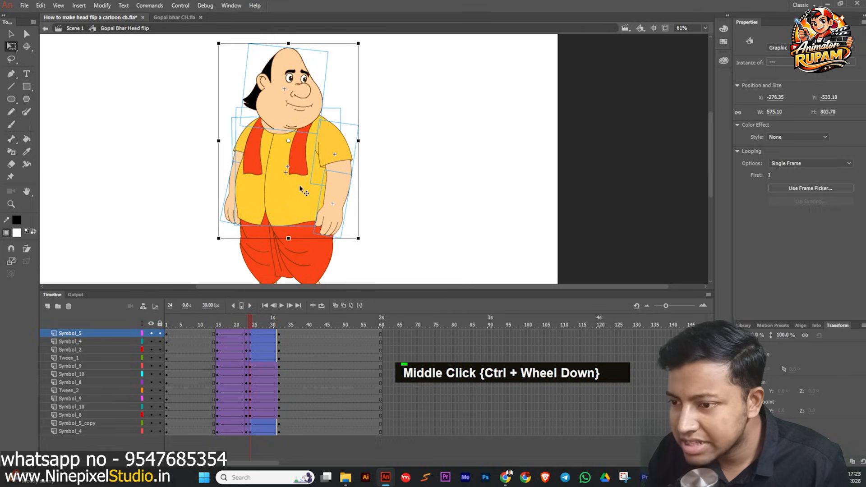
pyautogui.moveTo(289, 201); pyautogui.dragTo(345, 163)
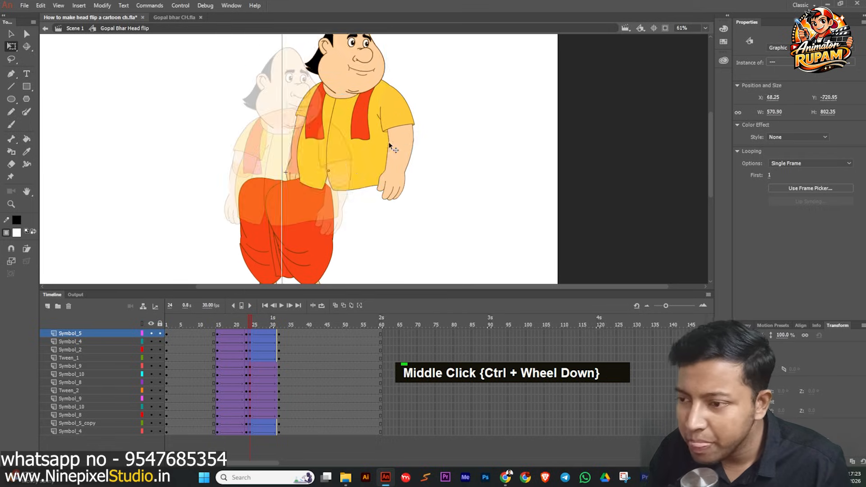
pyautogui.hotkey('ctrl', 'z')
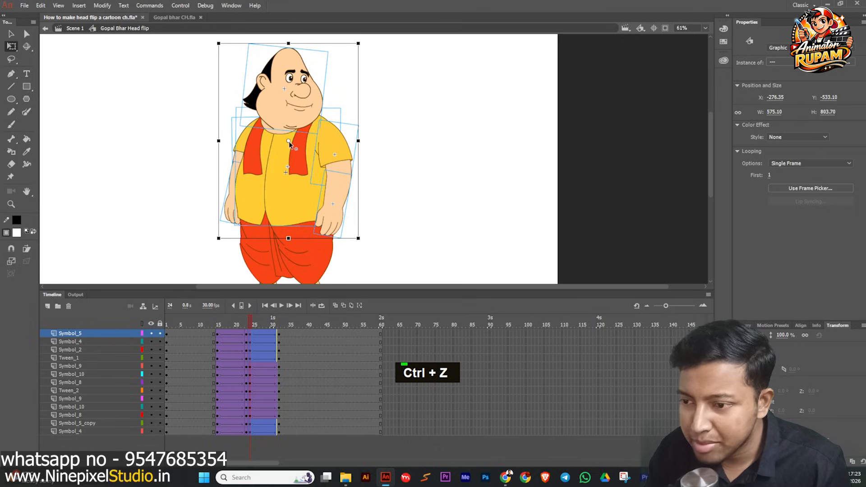
pyautogui.moveTo(289, 142); pyautogui.dragTo(282, 212)
pyautogui.hotkey('ctrl', 'z')
pyautogui.keyDown('shift'); pyautogui.click(288, 108); pyautogui.keyUp('shift')
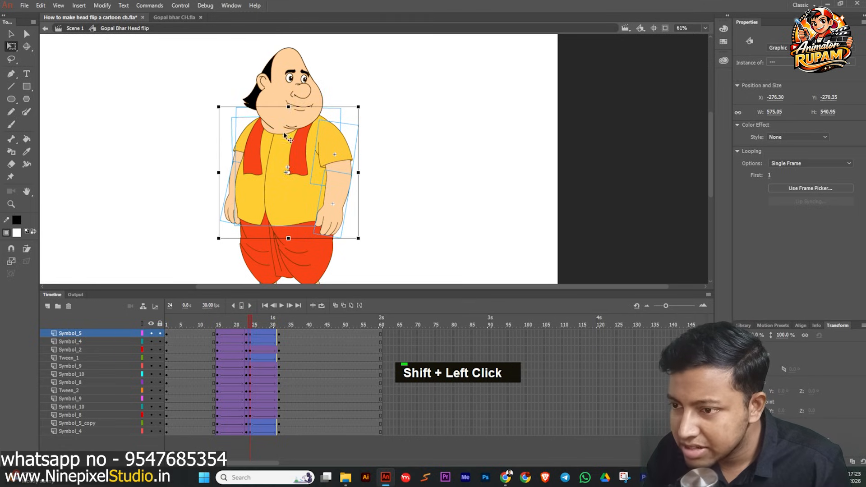
pyautogui.moveTo(289, 173); pyautogui.dragTo(271, 224)
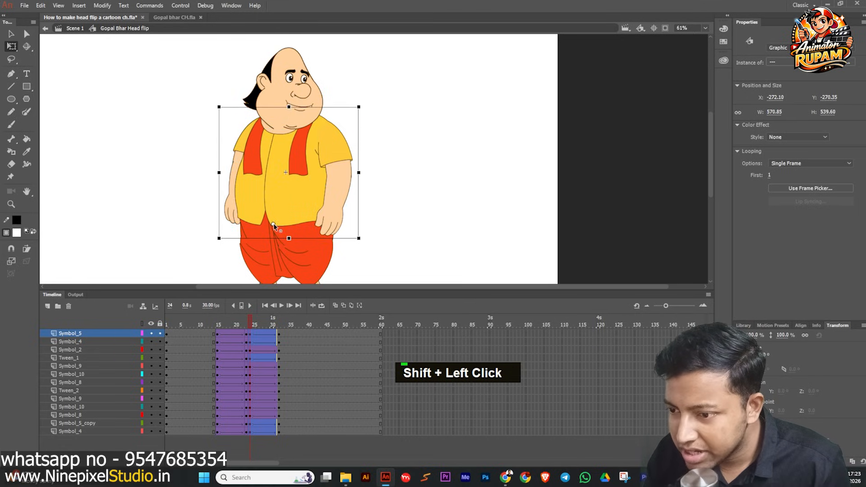
# At frame 24, nudge the head six steps down and one step left, then rotate and enlarge it slightly.
pyautogui.scroll(1, 285, 122)
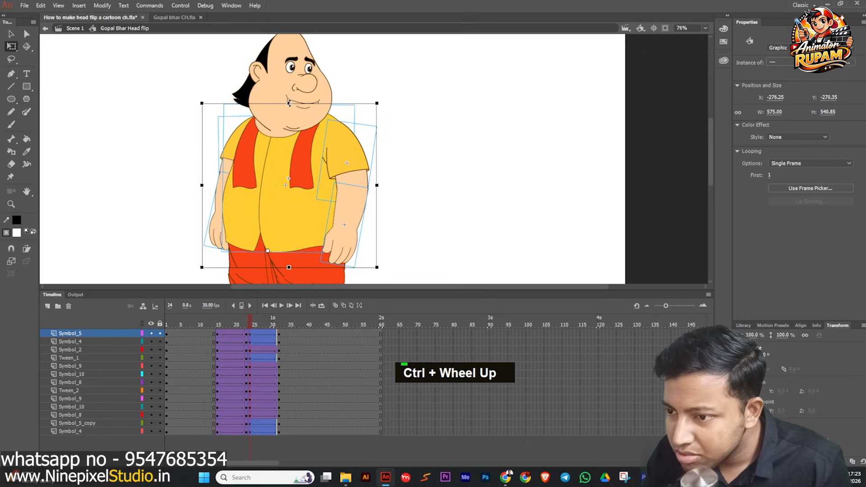
pyautogui.doubleClick(303, 113)
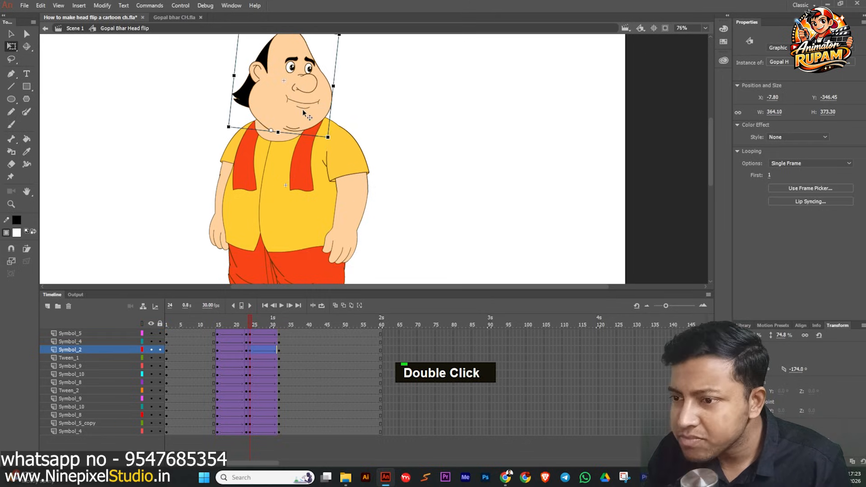
pyautogui.press('Down')
pyautogui.press('Down')
pyautogui.press('Down')
pyautogui.press('Down')
pyautogui.press('Down')
pyautogui.press('Down')
pyautogui.press('Down')
pyautogui.press('Down')
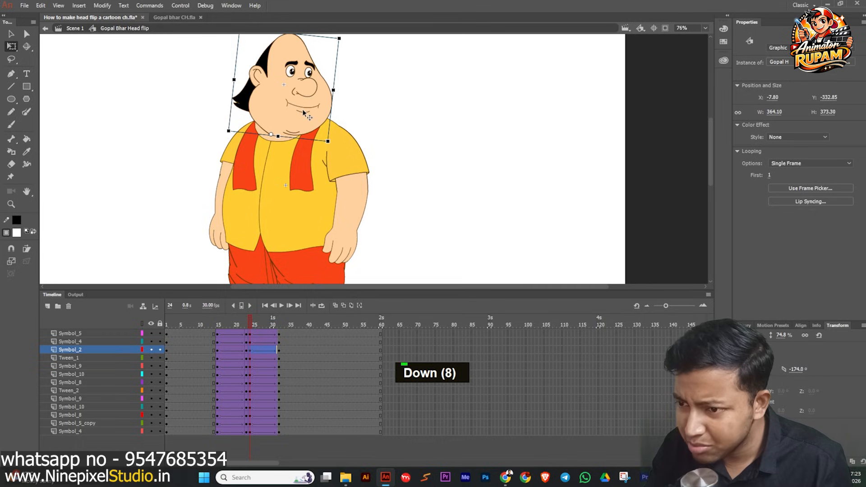
pyautogui.press('Left')
pyautogui.press('Down')
pyautogui.press('Down')
pyautogui.press('Down')
pyautogui.moveTo(346, 45); pyautogui.dragTo(351, 53)
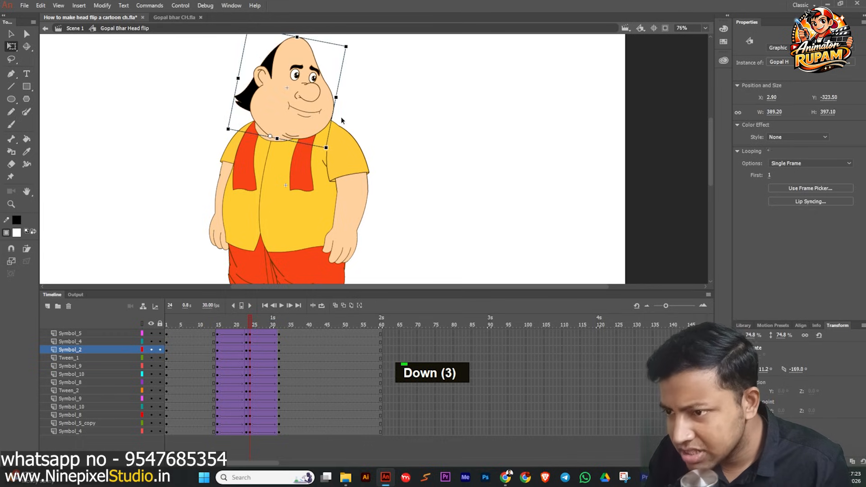
# Return to frame 23 and rotate the head slightly.
pyautogui.keyDown('ctrl'); pyautogui.scroll(-1, 269, 273); pyautogui.keyUp('ctrl')
pyautogui.moveTo(249, 326)
pyautogui.mouseDown()
pyautogui.moveTo(207, 322)
pyautogui.moveTo(298, 325)
pyautogui.moveTo(228, 333)
pyautogui.moveTo(221, 326)
pyautogui.moveTo(246, 337)
pyautogui.mouseUp()
pyautogui.keyDown('ctrl'); pyautogui.scroll(-2, 122, 165); pyautogui.keyUp('ctrl')
pyautogui.moveTo(122, 164); pyautogui.dragTo(237, 182)
pyautogui.click(341, 137)
pyautogui.keyDown('ctrl'); pyautogui.scroll(3, 341, 137); pyautogui.keyUp('ctrl')
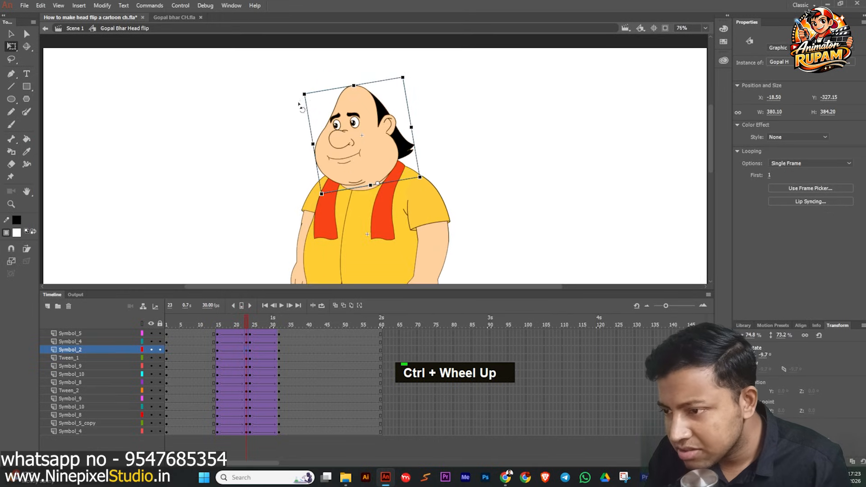
pyautogui.click(271, 126)
# At frame 23, select the upper body excluding the dhoti and move it down slightly.
pyautogui.keyDown('ctrl'); pyautogui.scroll(-2, 270, 126); pyautogui.keyUp('ctrl')
pyautogui.moveTo(268, 85); pyautogui.dragTo(433, 210)
pyautogui.keyDown('ctrl'); pyautogui.scroll(1, 354, 193); pyautogui.keyUp('ctrl')
pyautogui.keyDown('ctrl'); pyautogui.scroll(-1, 356, 212); pyautogui.keyUp('ctrl')
pyautogui.keyDown('ctrl'); pyautogui.scroll(3, 364, 234); pyautogui.keyUp('ctrl')
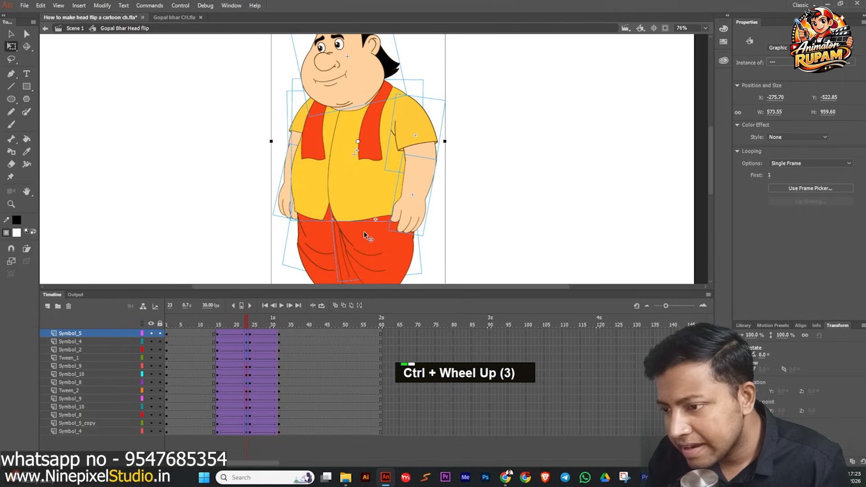
pyautogui.keyDown('shift'); pyautogui.click(339, 231); pyautogui.keyUp('shift')
pyautogui.keyDown('ctrl'); pyautogui.scroll(-1, 316, 177); pyautogui.keyUp('ctrl')
pyautogui.moveTo(349, 129); pyautogui.dragTo(348, 168)
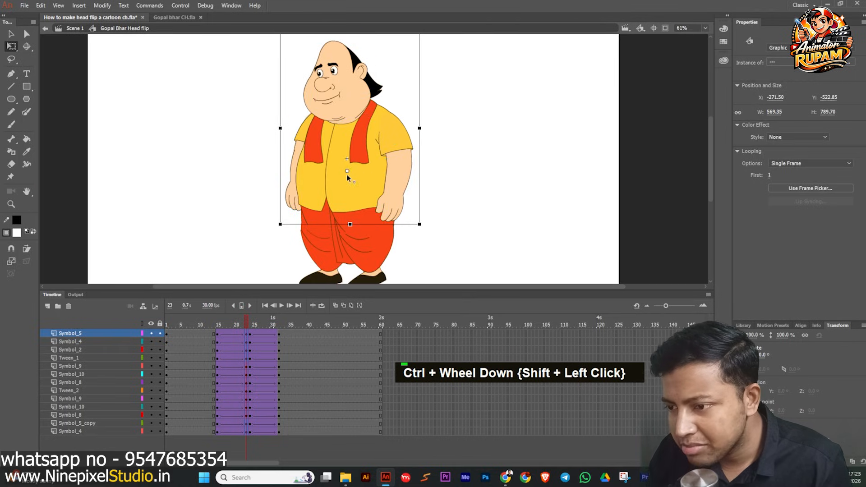
# Scrub the timeline to review the pose and save the file.
pyautogui.moveTo(267, 61)
pyautogui.mouseDown()
pyautogui.moveTo(254, 86)
pyautogui.moveTo(257, 59)
pyautogui.mouseUp()
pyautogui.click(217, 135)
pyautogui.moveTo(245, 318); pyautogui.dragTo(210, 334)
pyautogui.hotkey('ctrl', 's')
pyautogui.scroll(-2, 253, 180)
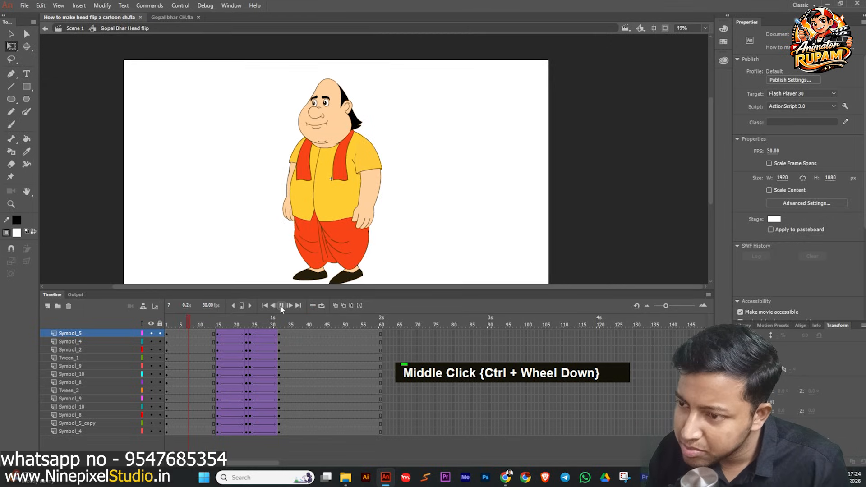
# Select the tween spans before frame 23 on all layers and set their easing to Quad EaseIn.
pyautogui.moveTo(301, 326); pyautogui.dragTo(238, 442)
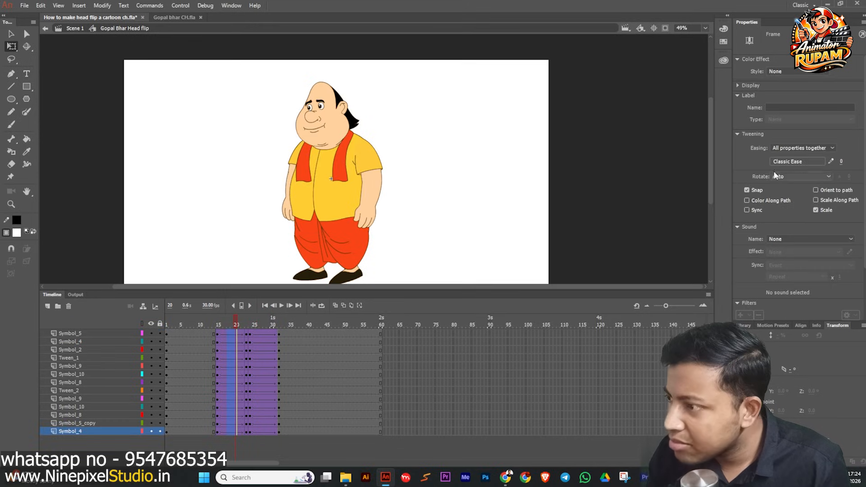
pyautogui.click(785, 162)
pyautogui.click(627, 194)
pyautogui.doubleClick(678, 176)
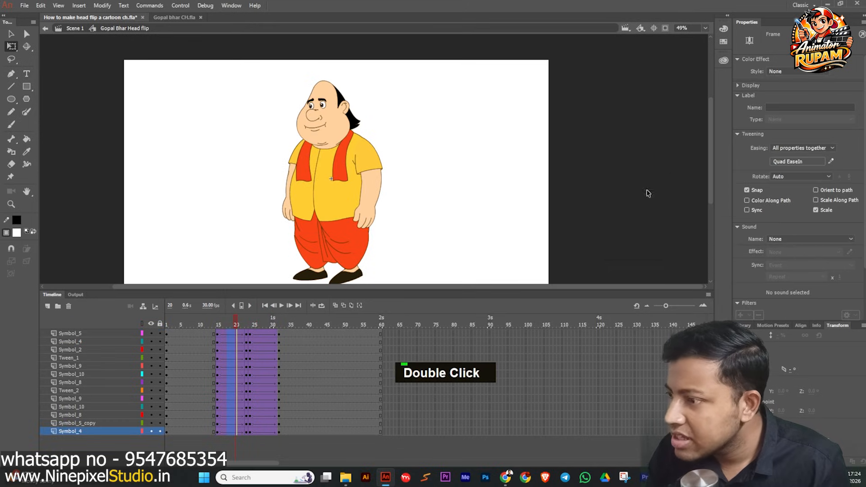
# Select the tween spans after frame 24 on all layers, set their easing to Quad EaseOut, and save the file.
pyautogui.moveTo(266, 375); pyautogui.dragTo(285, 432)
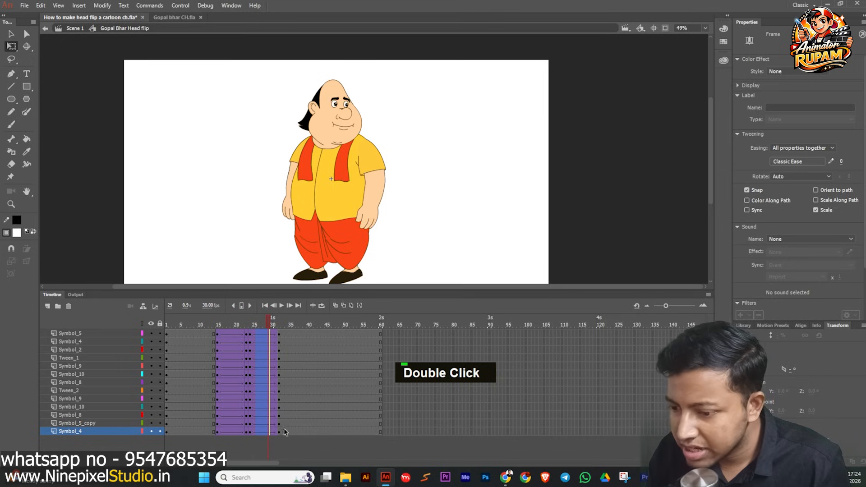
pyautogui.click(773, 165)
pyautogui.click(616, 203)
pyautogui.doubleClick(679, 180)
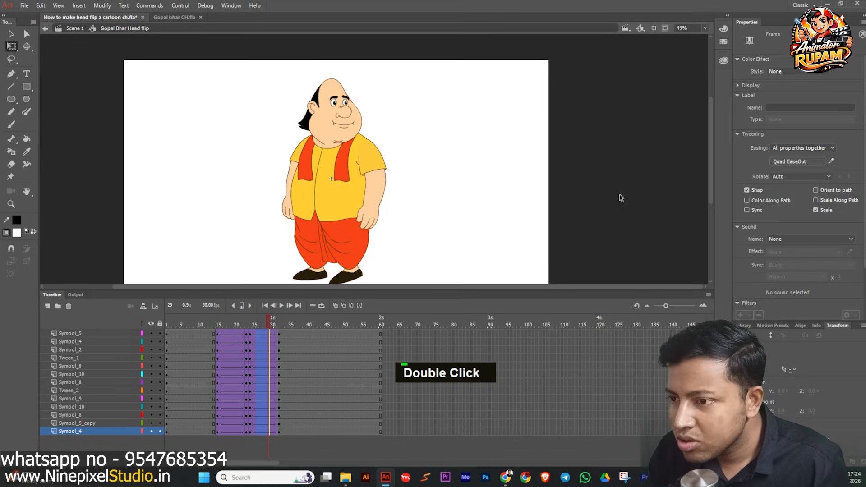
pyautogui.click(485, 220)
pyautogui.hotkey('ctrl', 's')
# Play the animation from frame 1 and scrub back and forth around the head flip to review it.
pyautogui.click(188, 328)
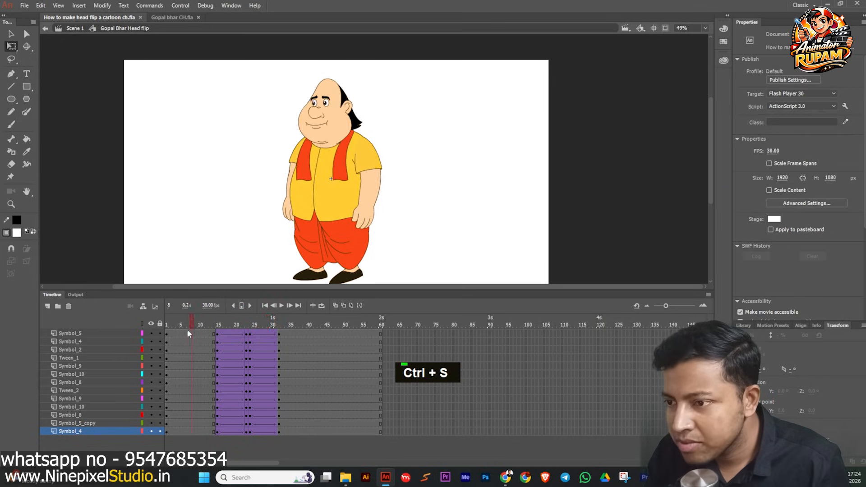
pyautogui.hotkey('ctrl', 's')
pyautogui.click(281, 306)
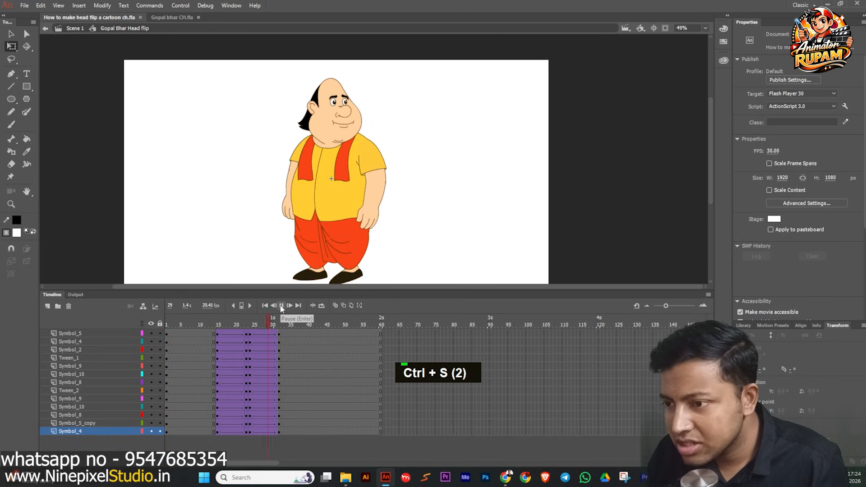
pyautogui.moveTo(329, 323); pyautogui.dragTo(251, 328)
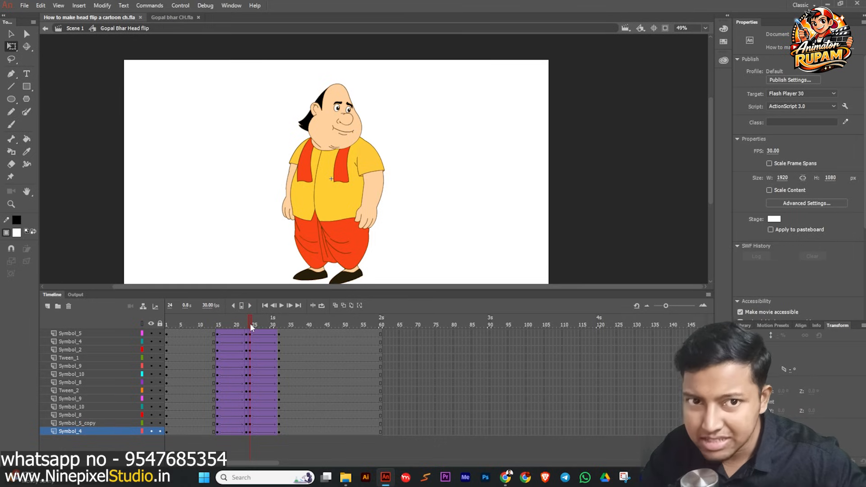
pyautogui.moveTo(251, 324); pyautogui.dragTo(292, 332)
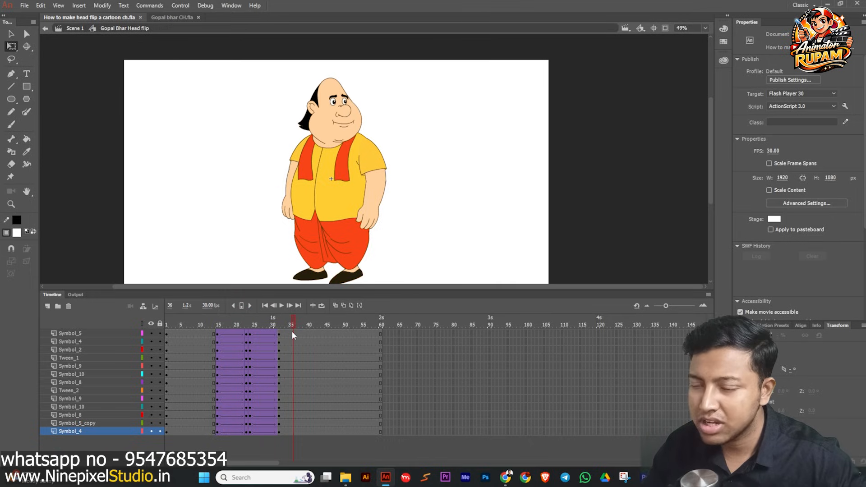
pyautogui.moveTo(292, 331); pyautogui.dragTo(246, 331)
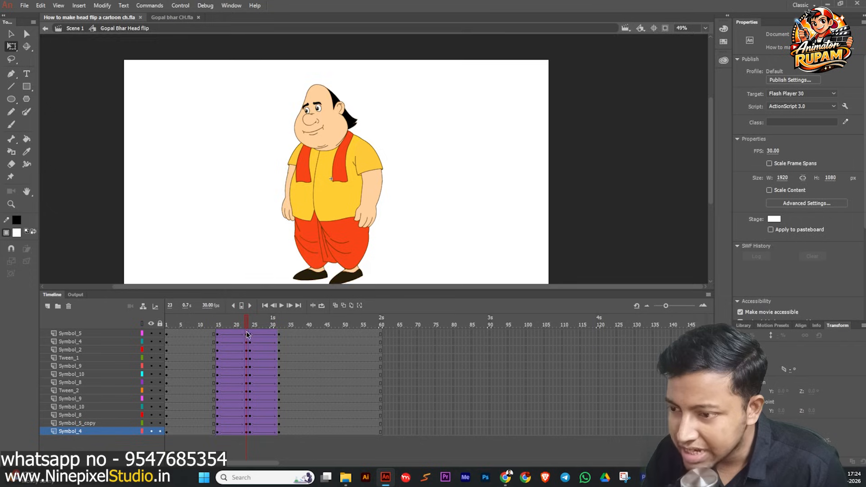
# At frame 23, rotate the upper arm on the character's left side slightly outward.
pyautogui.scroll(1, 374, 192)
pyautogui.click(377, 164)
pyautogui.scroll(1, 397, 208)
pyautogui.moveTo(397, 209); pyautogui.dragTo(429, 193)
pyautogui.click(429, 193)
pyautogui.click(118, 143)
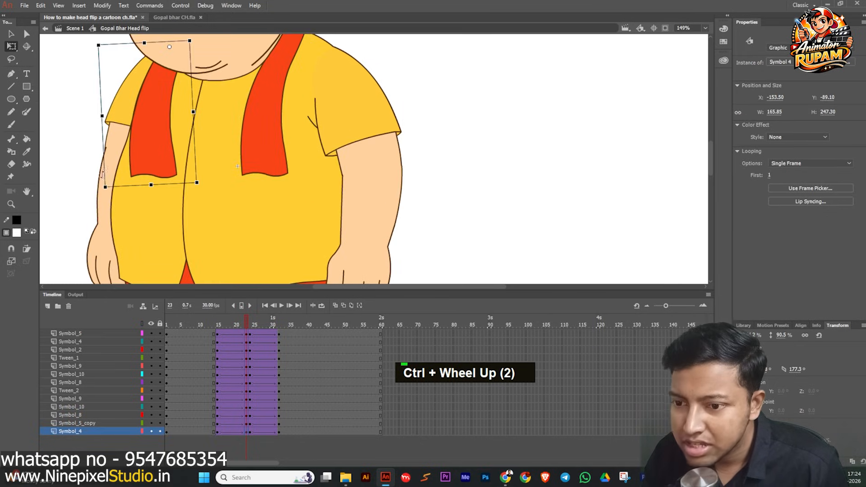
pyautogui.moveTo(102, 191); pyautogui.dragTo(86, 192)
pyautogui.click(85, 201)
pyautogui.click(92, 202)
# At frame 23, rotate both forearms slightly.
pyautogui.scroll(-1, 84, 178)
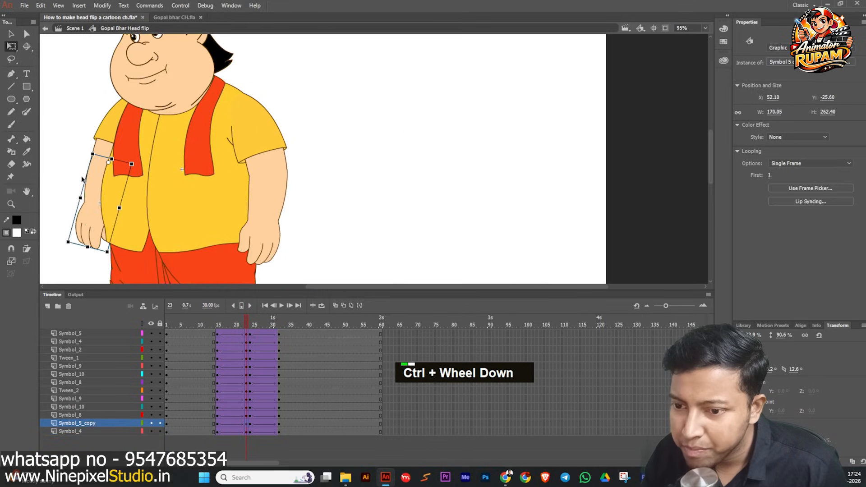
pyautogui.moveTo(66, 249); pyautogui.dragTo(74, 252)
pyautogui.click(264, 217)
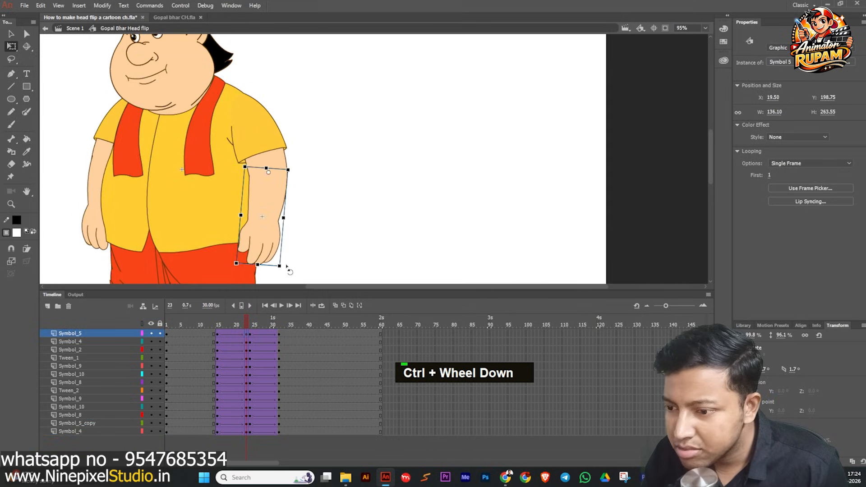
pyautogui.moveTo(289, 268); pyautogui.dragTo(278, 273)
# Undo the last three arm changes.
pyautogui.moveTo(247, 320)
pyautogui.mouseDown()
pyautogui.moveTo(209, 324)
pyautogui.moveTo(245, 321)
pyautogui.mouseUp()
pyautogui.middleClick(312, 222)
pyautogui.keyDown('shift'); pyautogui.click(288, 195); pyautogui.keyUp('shift')
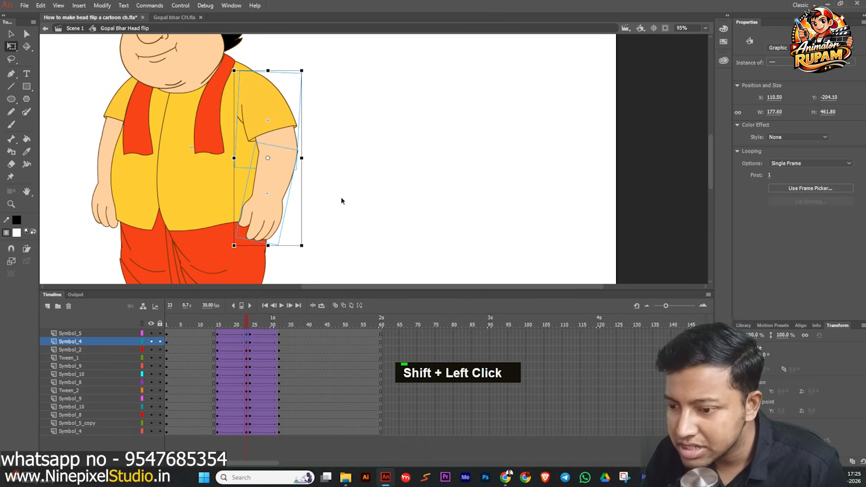
pyautogui.click(334, 232)
pyautogui.keyDown('alt'); pyautogui.click(246, 336); pyautogui.keyUp('alt')
pyautogui.keyDown('alt'); pyautogui.click(249, 337); pyautogui.keyUp('alt')
pyautogui.click(244, 323)
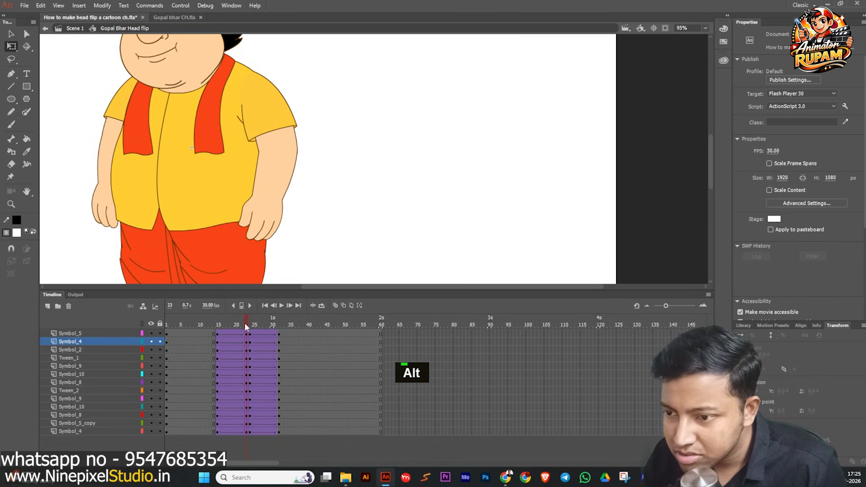
pyautogui.hotkey('ctrl', 'z')
pyautogui.hotkey('ctrl', 'z')
pyautogui.hotkey('ctrl', 'z')
# At frame 24, rotate the right upper arm slightly outward.
pyautogui.moveTo(248, 323)
pyautogui.mouseDown()
pyautogui.moveTo(234, 324)
pyautogui.moveTo(250, 326)
pyautogui.mouseUp()
pyautogui.click(276, 163)
pyautogui.keyDown('shift'); pyautogui.click(274, 120); pyautogui.keyUp('shift')
pyautogui.click(311, 136)
pyautogui.click(278, 143)
pyautogui.moveTo(299, 173); pyautogui.dragTo(310, 170)
pyautogui.click(328, 170)
pyautogui.click(118, 154)
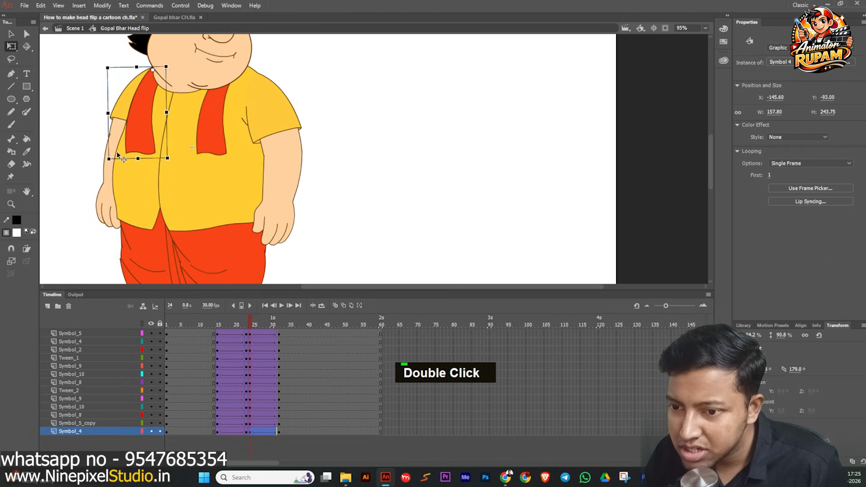
# At frame 24, rotate the left upper arm, the left forearm and the right forearm slightly.
pyautogui.moveTo(106, 162); pyautogui.dragTo(96, 158)
pyautogui.click(76, 158)
pyautogui.click(103, 218)
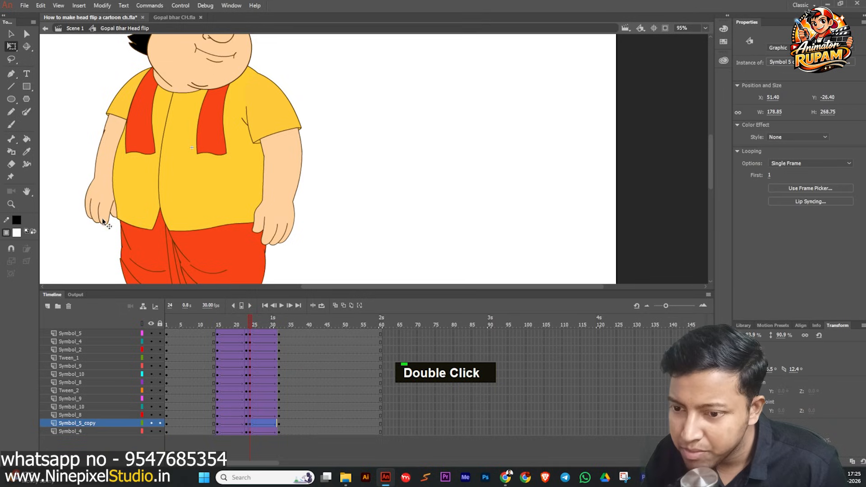
pyautogui.moveTo(77, 228); pyautogui.dragTo(90, 230)
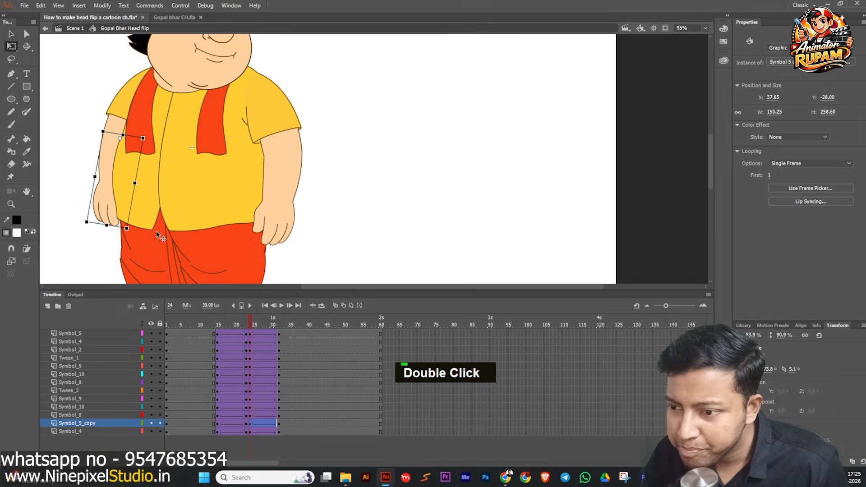
pyautogui.click(276, 222)
pyautogui.moveTo(303, 251); pyautogui.dragTo(293, 254)
pyautogui.click(308, 233)
# At frame 41, adjust the forearms slightly, save the file, and return to frame 1.
pyautogui.scroll(-3, 294, 205)
pyautogui.moveTo(248, 321); pyautogui.dragTo(309, 325)
pyautogui.click(373, 212)
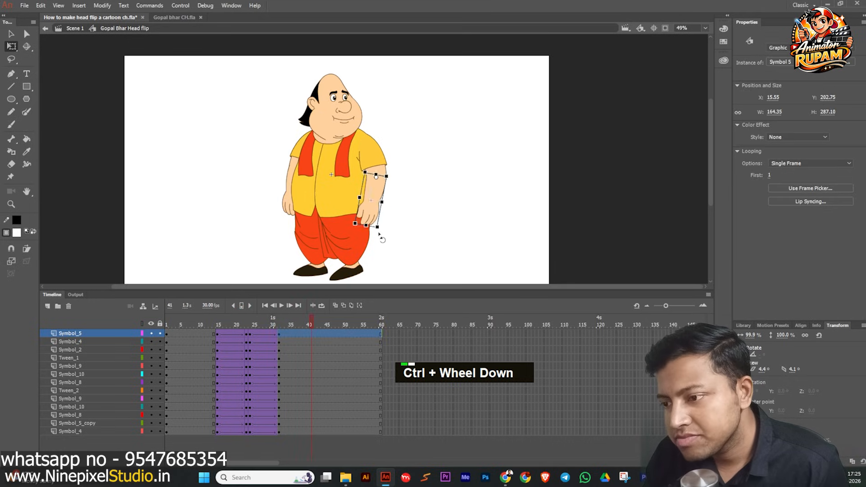
pyautogui.scroll(1, 381, 232)
pyautogui.click(387, 229)
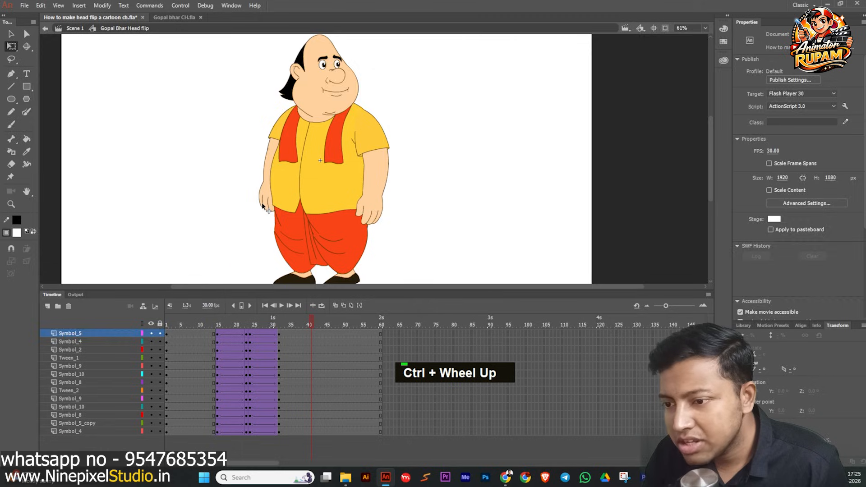
pyautogui.click(267, 206)
pyautogui.scroll(3, 266, 213)
pyautogui.moveTo(243, 212); pyautogui.dragTo(238, 211)
pyautogui.click(241, 214)
pyautogui.scroll(-1, 242, 215)
pyautogui.scroll(-2, 243, 219)
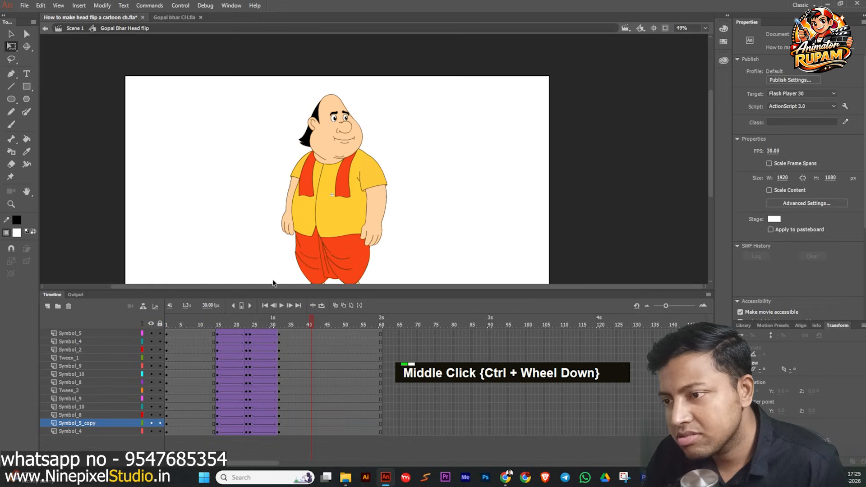
pyautogui.hotkey('ctrl', 's')
pyautogui.moveTo(306, 323); pyautogui.dragTo(150, 319)
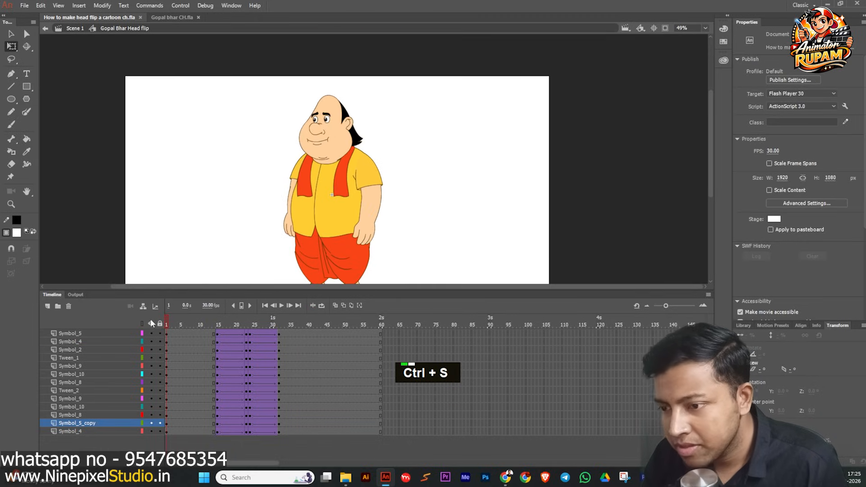
# Preview the animation and extend every layer's frames to frame 120.
pyautogui.doubleClick(279, 306)
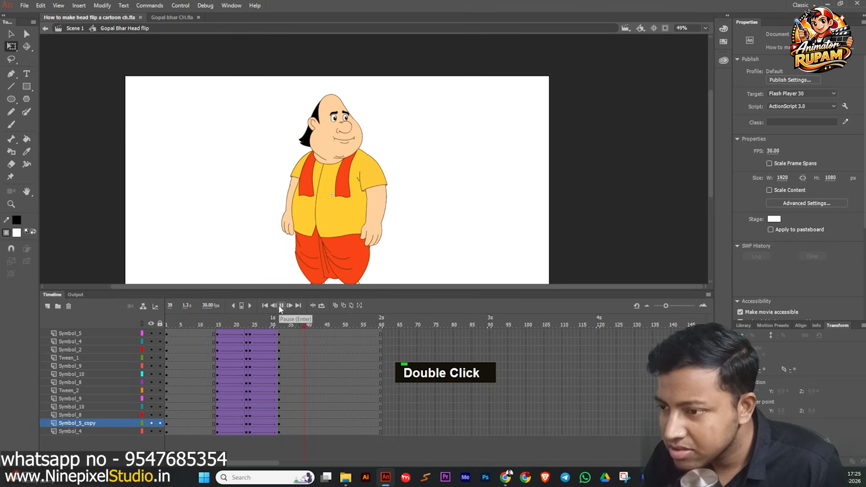
pyautogui.moveTo(313, 319); pyautogui.dragTo(268, 327)
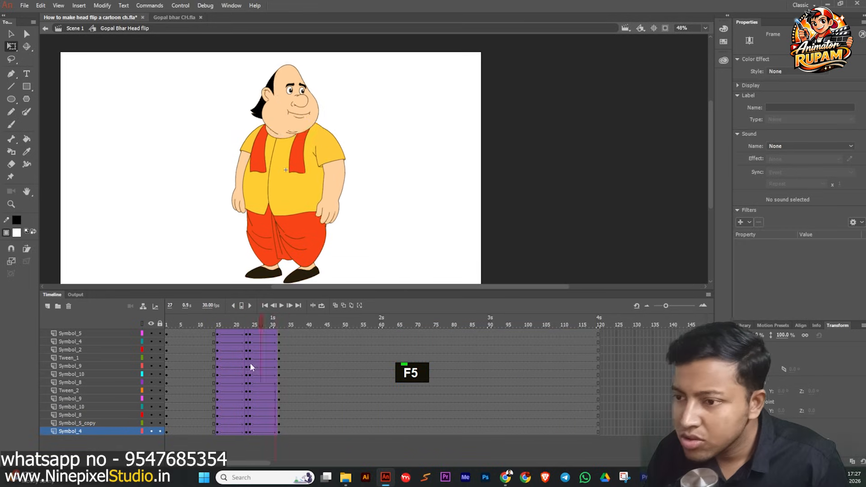
pyautogui.moveTo(251, 364); pyautogui.dragTo(346, 365)
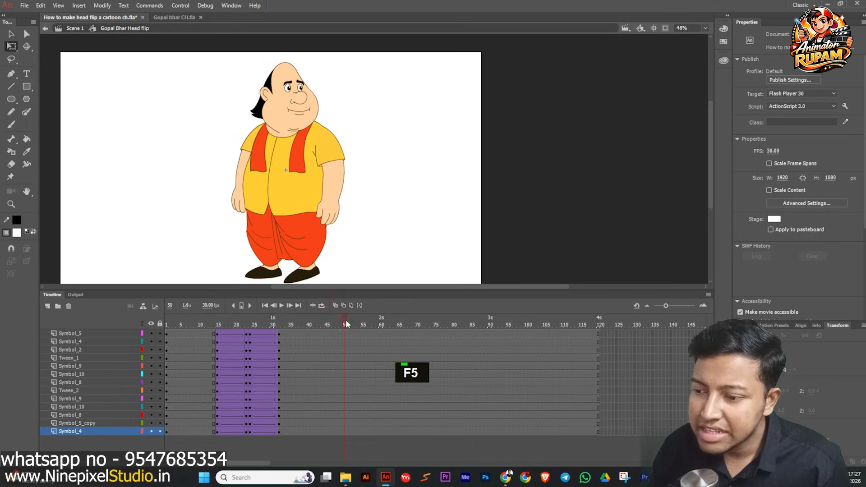
# Duplicate the head-flip frames of all layers to start at about frame 75 and reverse them.
pyautogui.click(195, 334)
pyautogui.moveTo(193, 334); pyautogui.dragTo(266, 423)
pyautogui.moveTo(365, 413); pyautogui.dragTo(461, 401)
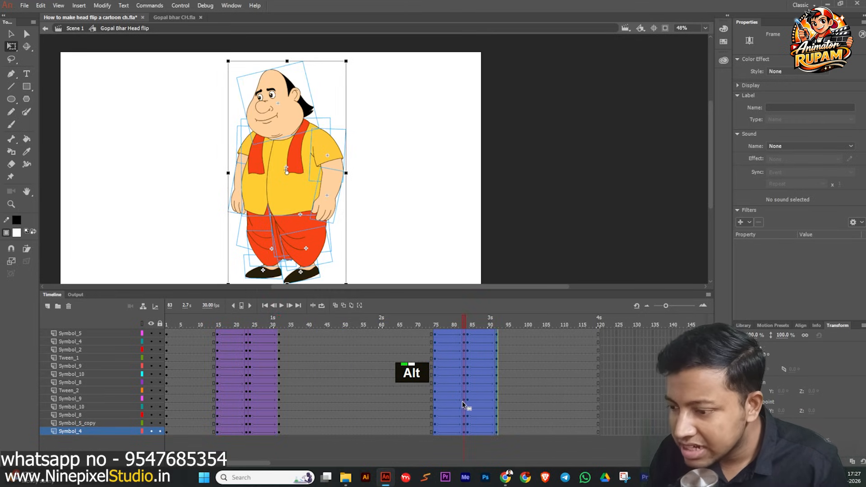
pyautogui.rightClick(461, 402)
# Set the easing of the first duplicated tween span to Quad Ease In.
pyautogui.moveTo(431, 325); pyautogui.dragTo(452, 435)
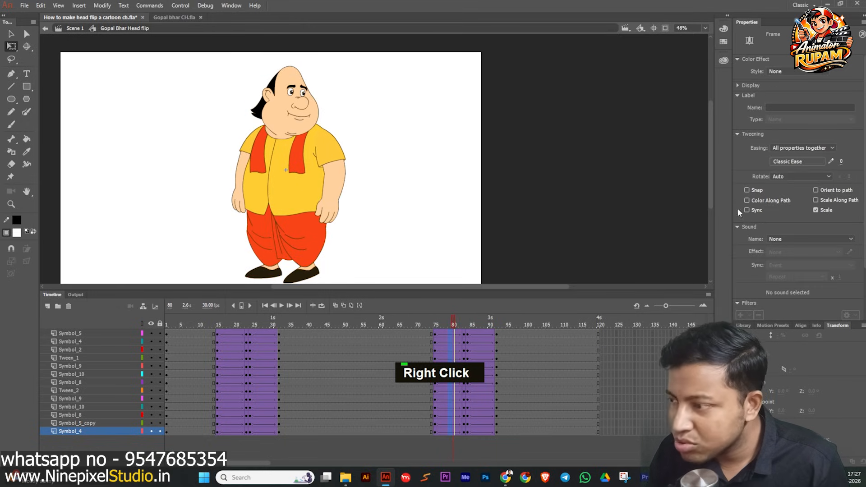
pyautogui.click(812, 161)
pyautogui.click(649, 194)
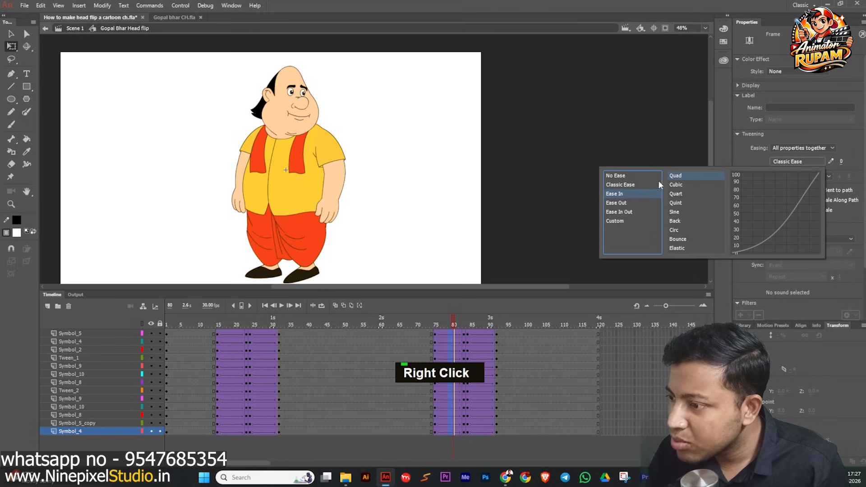
pyautogui.doubleClick(672, 175)
# Set the easing of the second duplicated tween span to Quad Ease Out.
pyautogui.moveTo(477, 334); pyautogui.dragTo(479, 451)
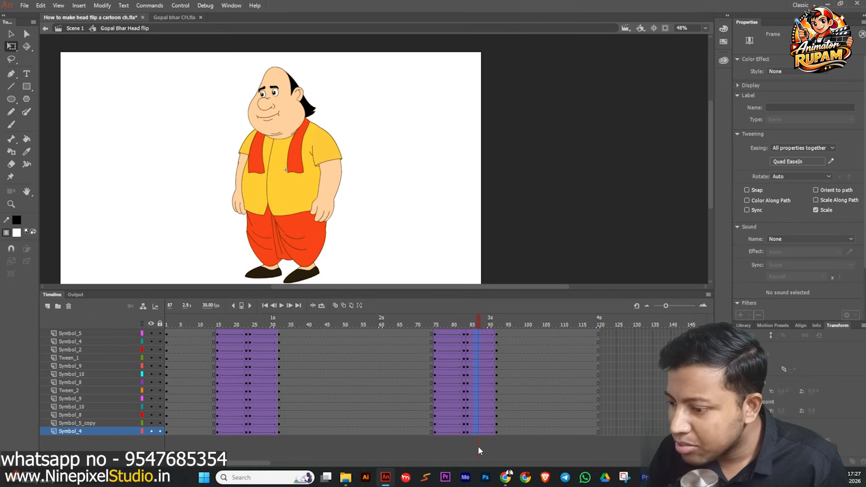
pyautogui.click(776, 163)
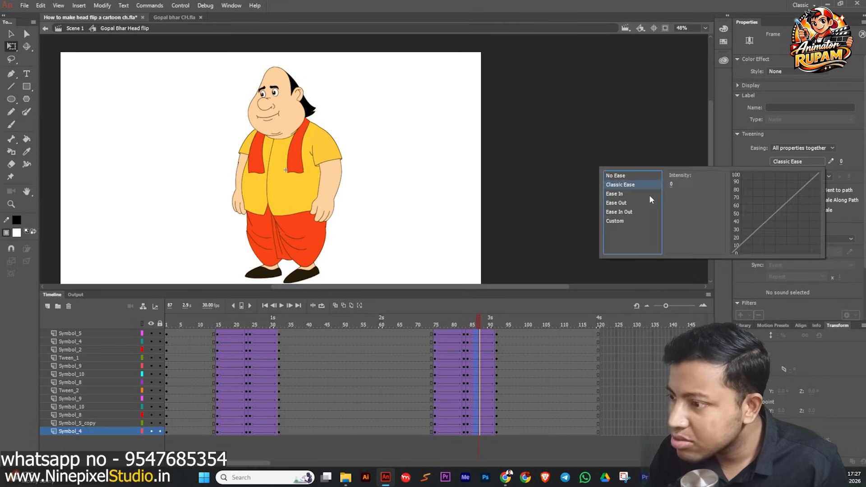
pyautogui.click(617, 203)
pyautogui.doubleClick(678, 175)
# Deselect the frames and save the file.
pyautogui.click(406, 321)
pyautogui.moveTo(384, 319); pyautogui.dragTo(505, 372)
pyautogui.hotkey('ctrl', 's')
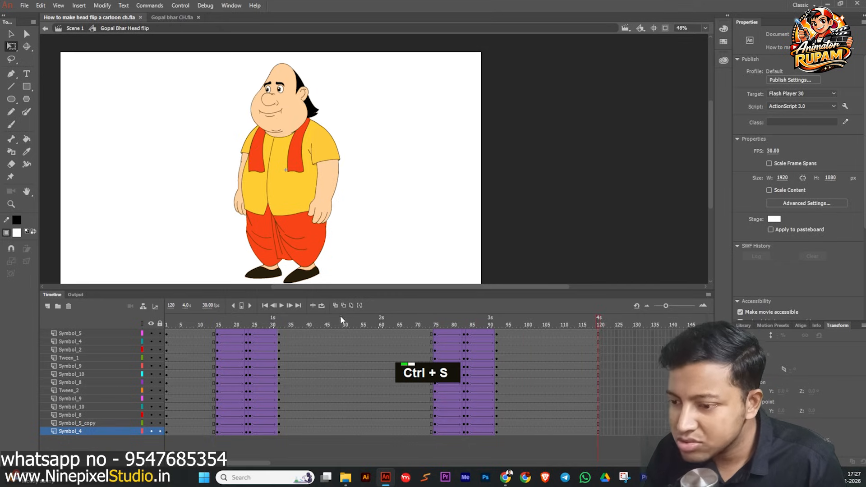
# Turn on looping across the whole timeline and play the animation.
pyautogui.click(321, 306)
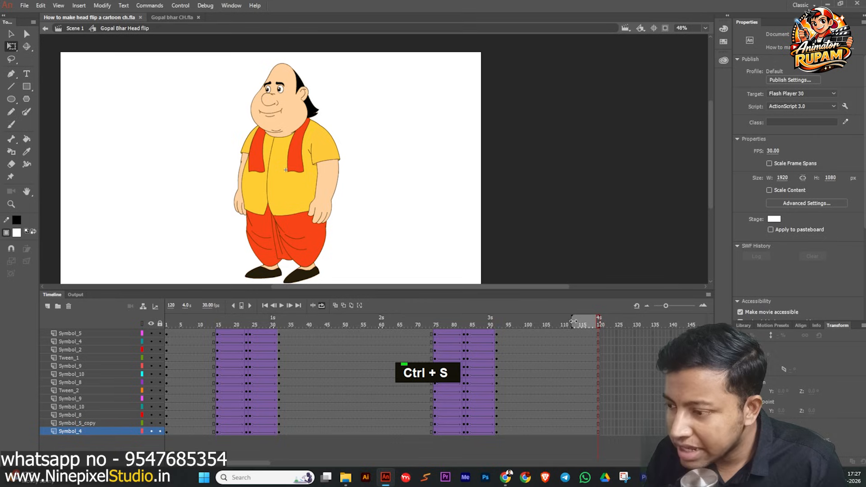
pyautogui.moveTo(573, 321); pyautogui.dragTo(134, 322)
pyautogui.doubleClick(212, 232)
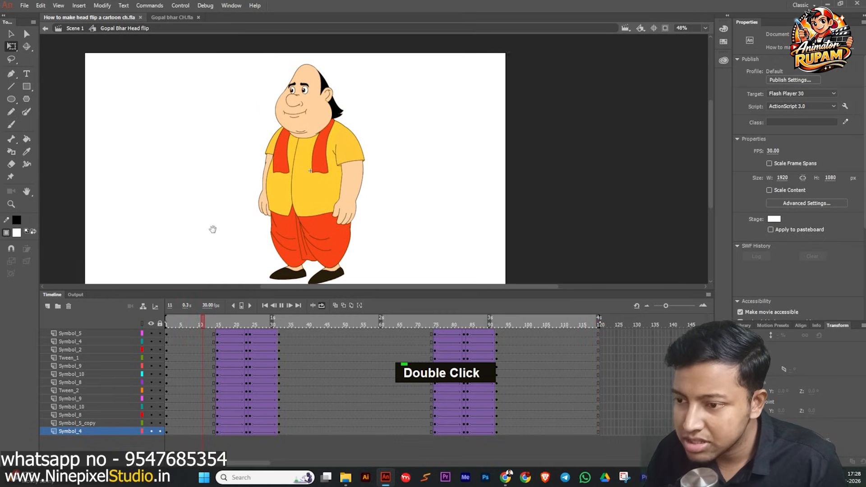
pyautogui.press('space')
pyautogui.middleClick(476, 230)
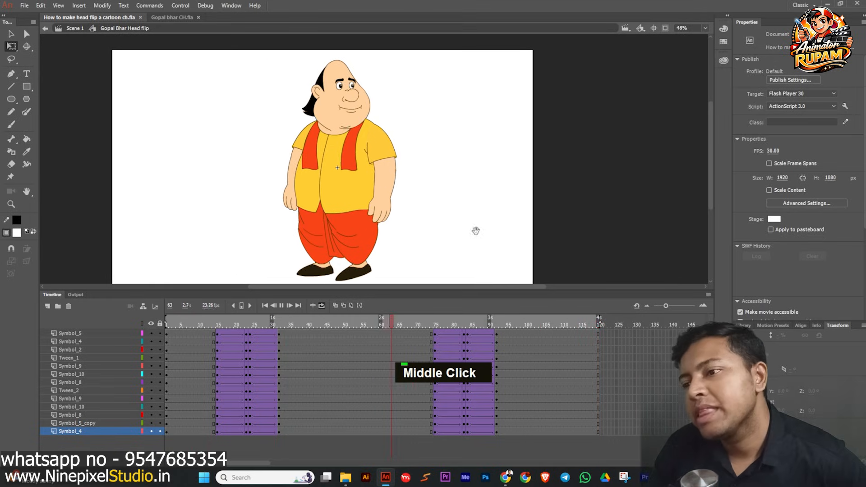